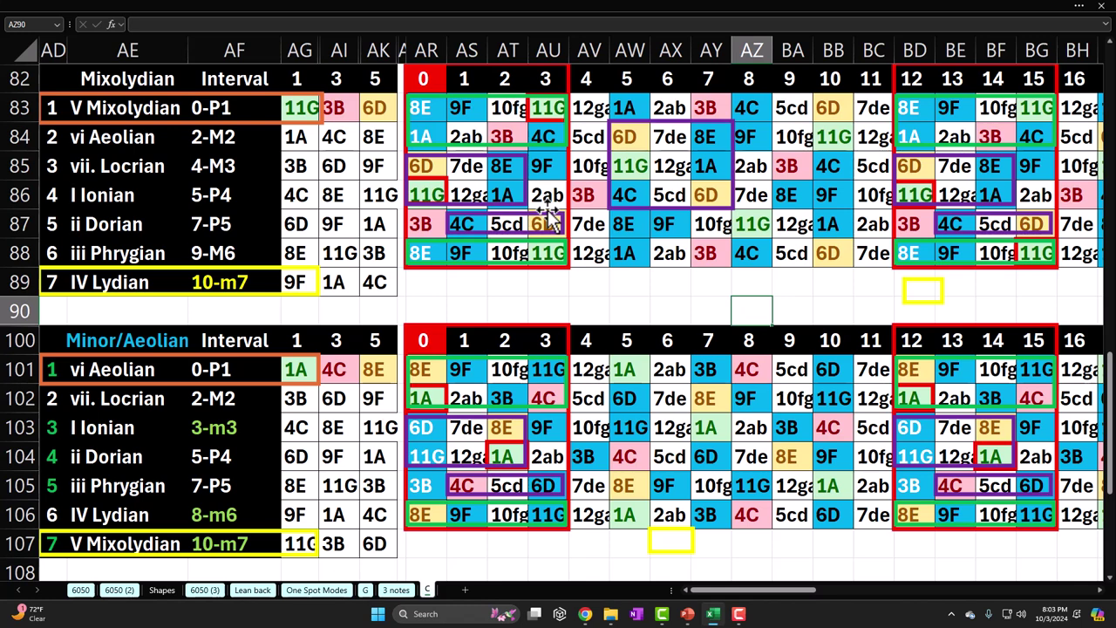
Move the wide yellow outline off the IV Lydian row into blank row 90 below the Mixolydian table
left_click(425, 108)
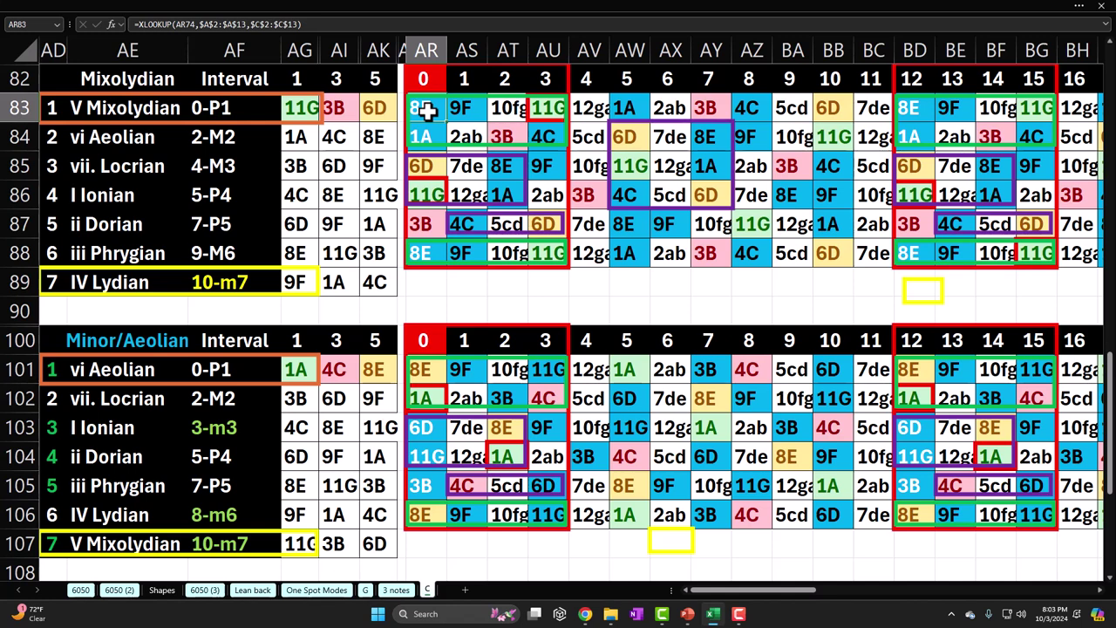
left_click_drag(425, 108, 746, 253)
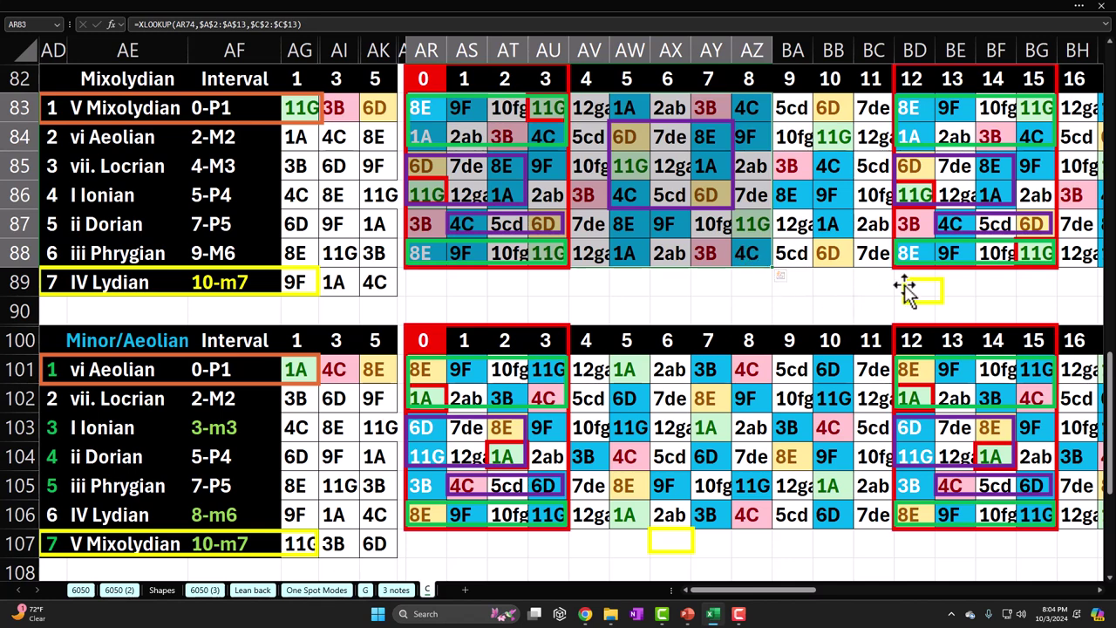
left_click(926, 268)
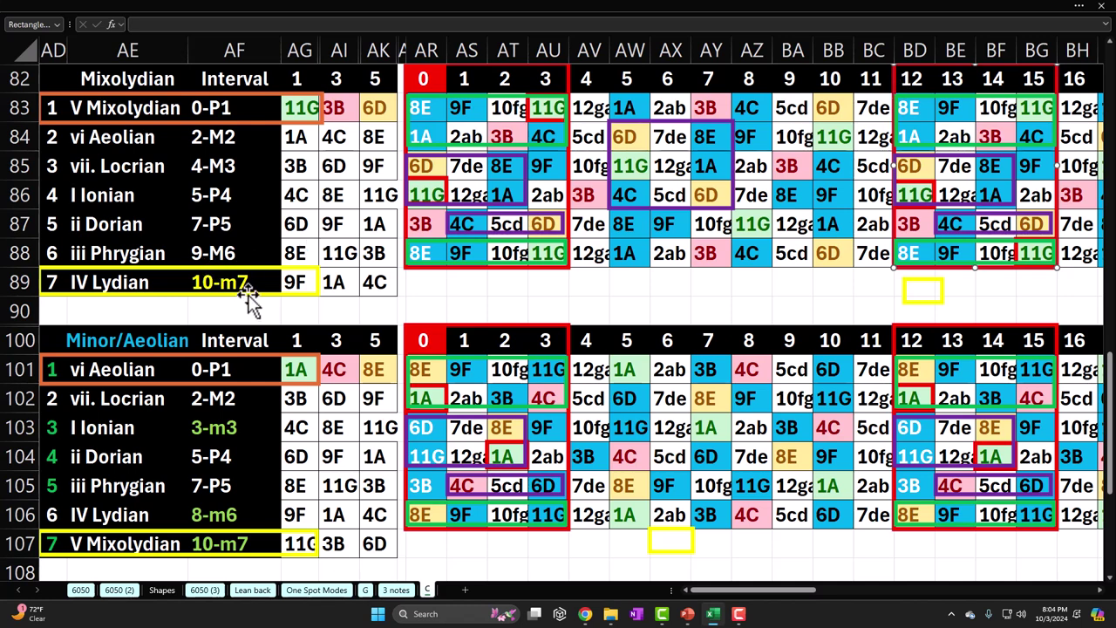
left_click_drag(249, 293, 248, 320)
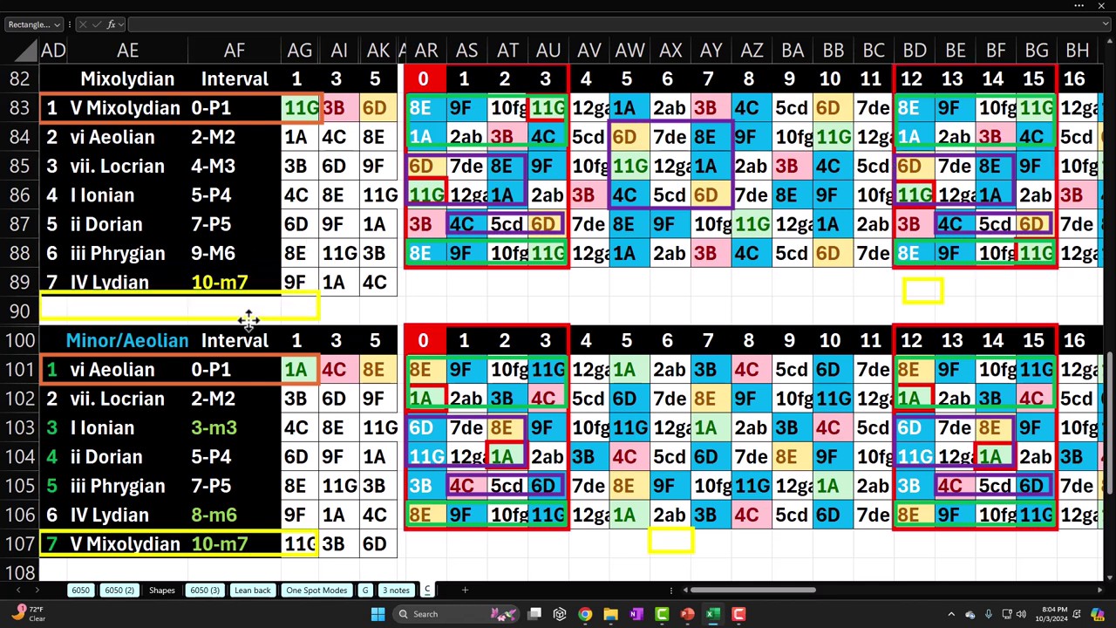
Examine the Mixolydian table's mode names, root notes and intervals, plus its fretboard block at frets 12 to 15
left_click(159, 104)
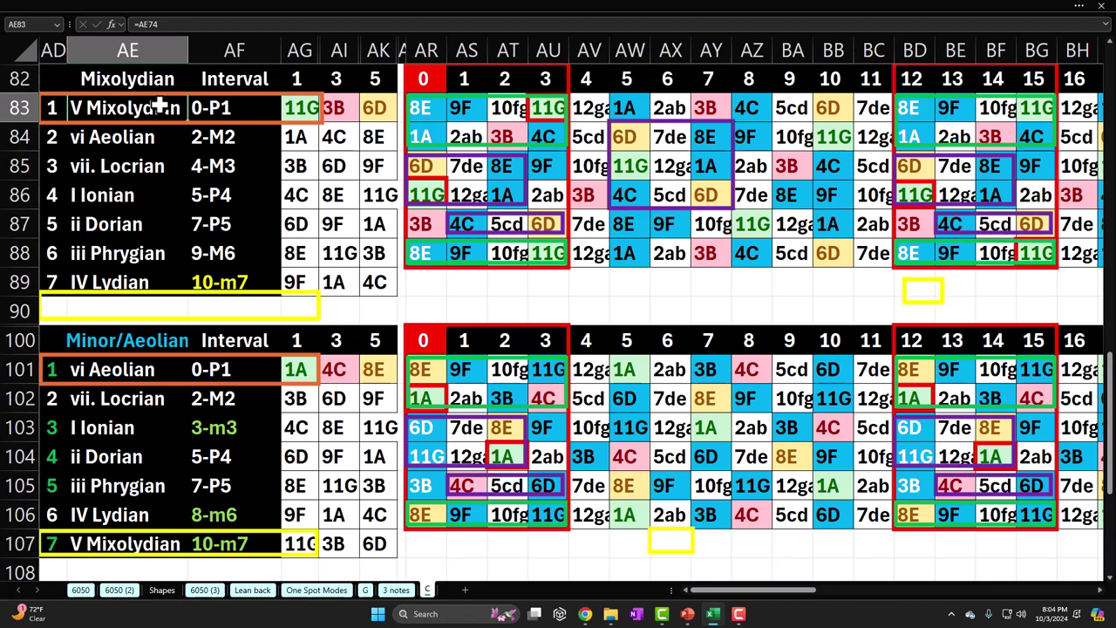
left_click_drag(296, 108, 294, 223)
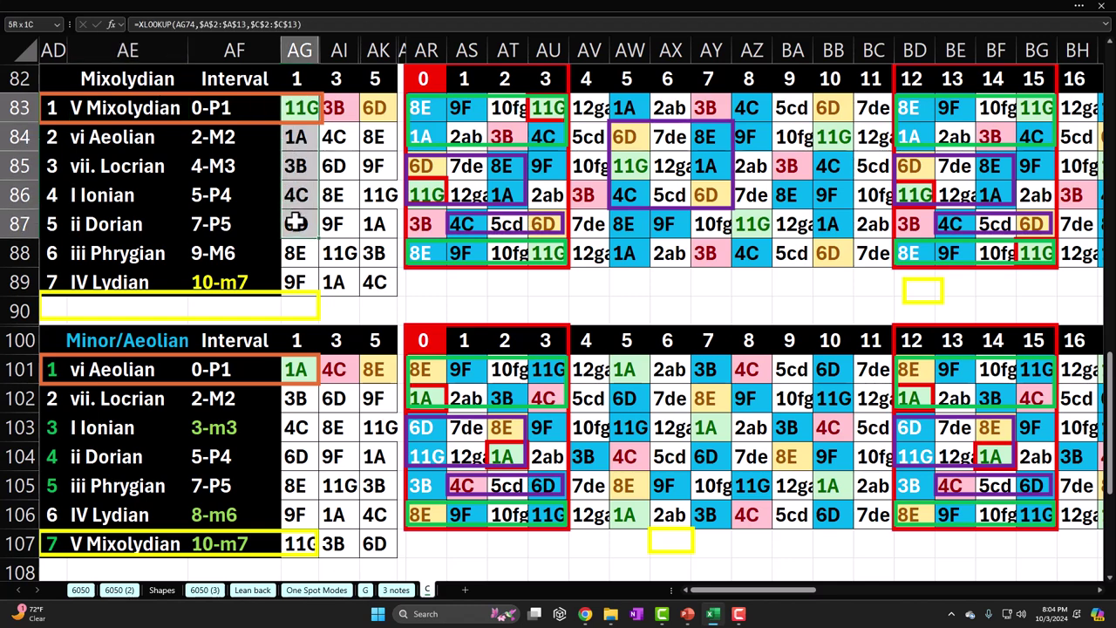
left_click_drag(244, 117, 236, 278)
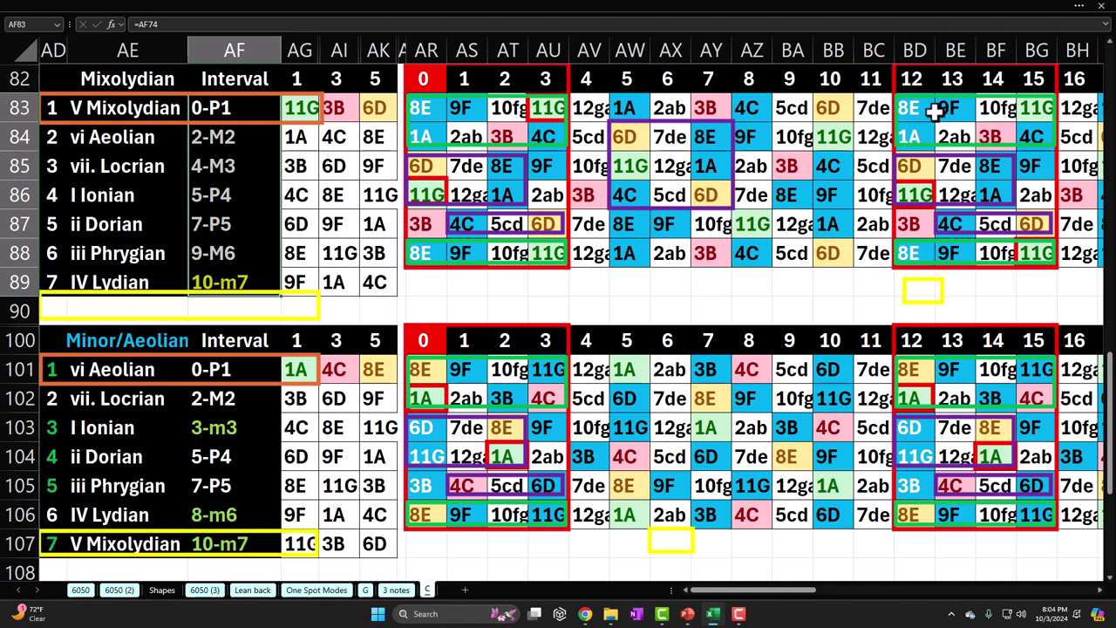
left_click_drag(910, 107, 1042, 251)
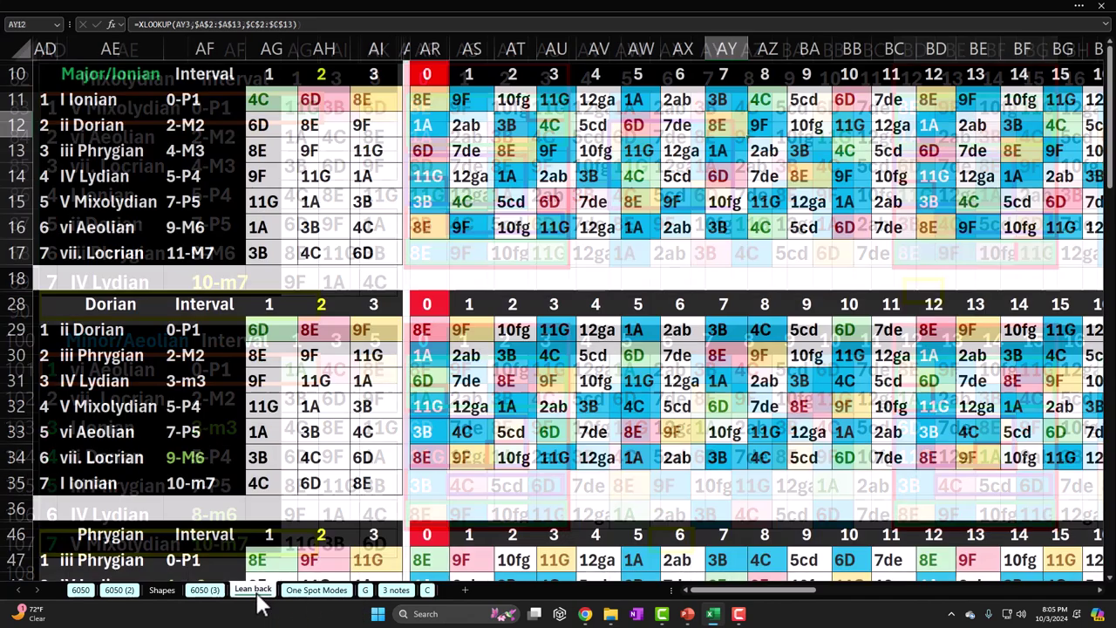
Examine the Major/Ionian grid on the Lean back and 3 notes sheets, highlighting AY11:AZ12 on both and AZ11:BD12 on 3 notes
left_click(253, 590)
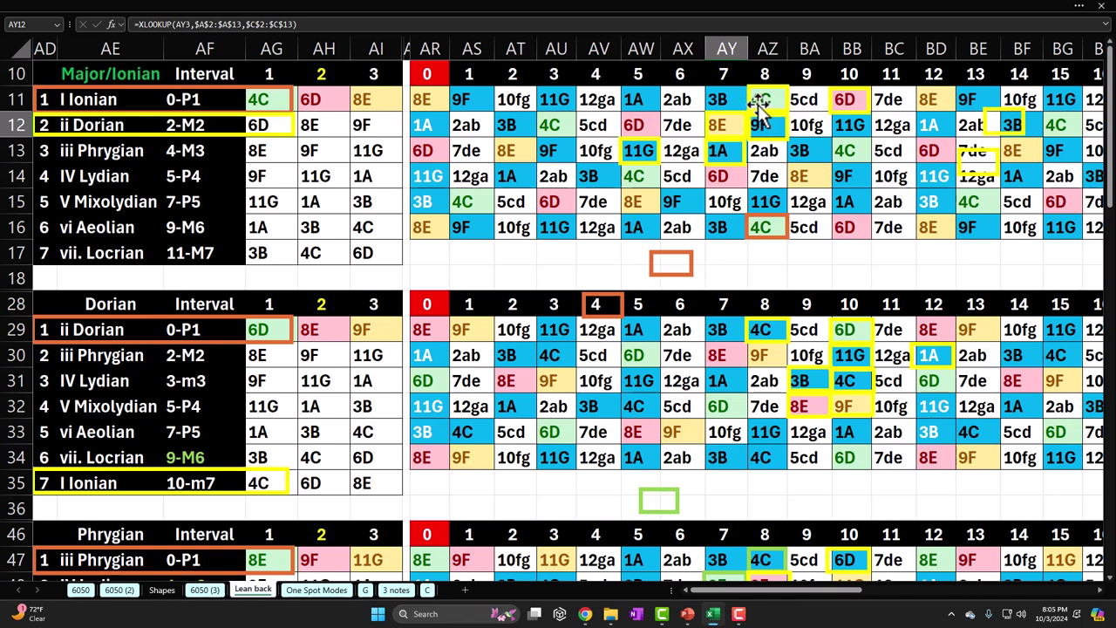
left_click_drag(726, 100, 753, 120)
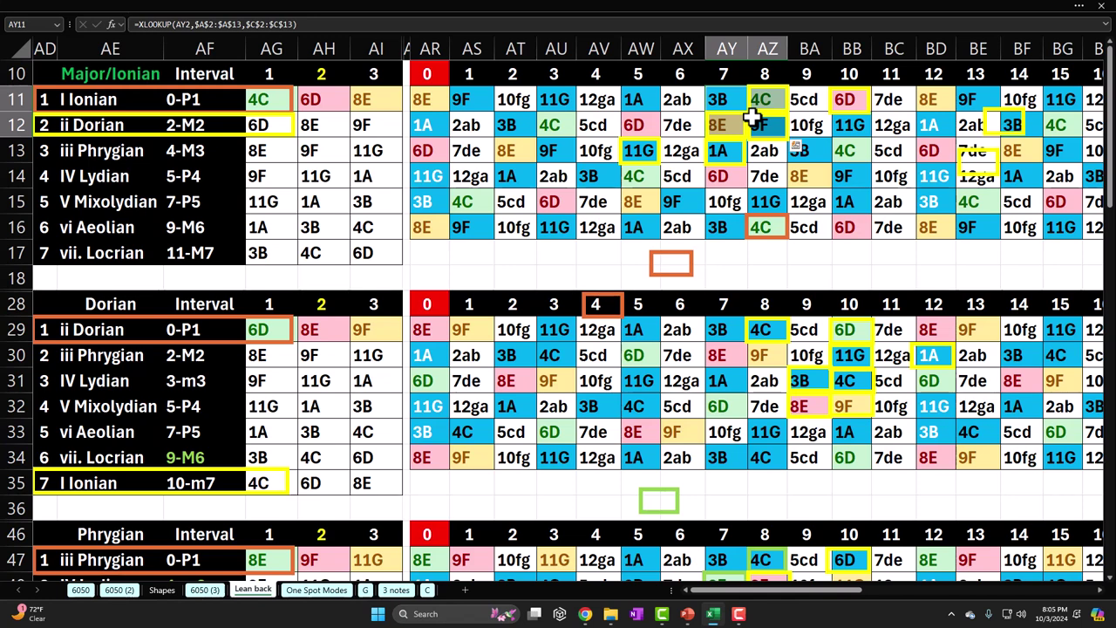
left_click(323, 591)
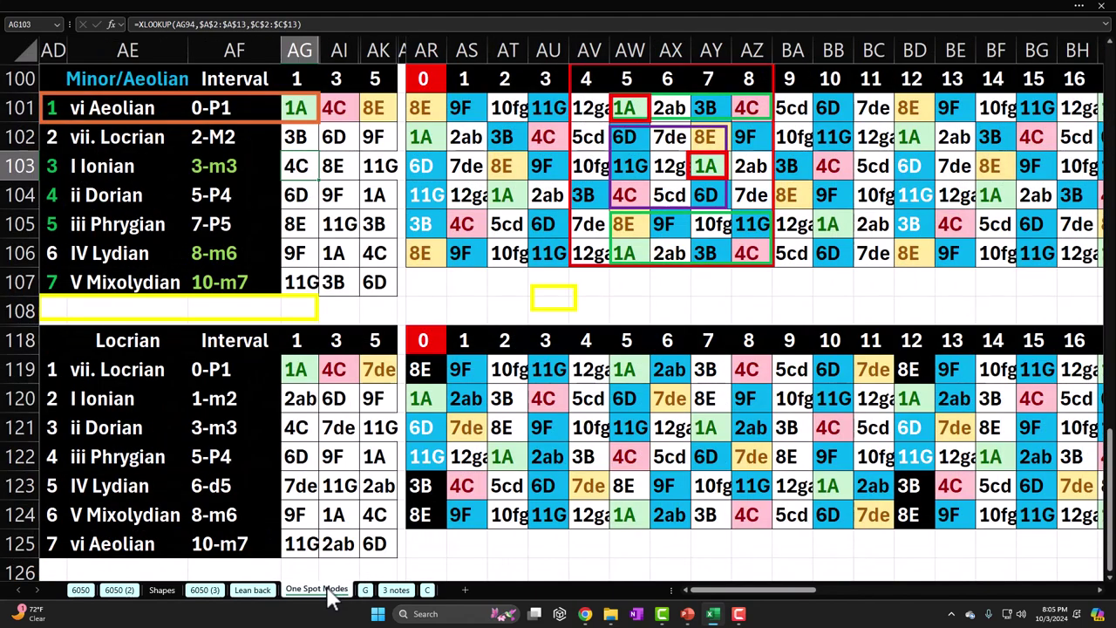
left_click(394, 590)
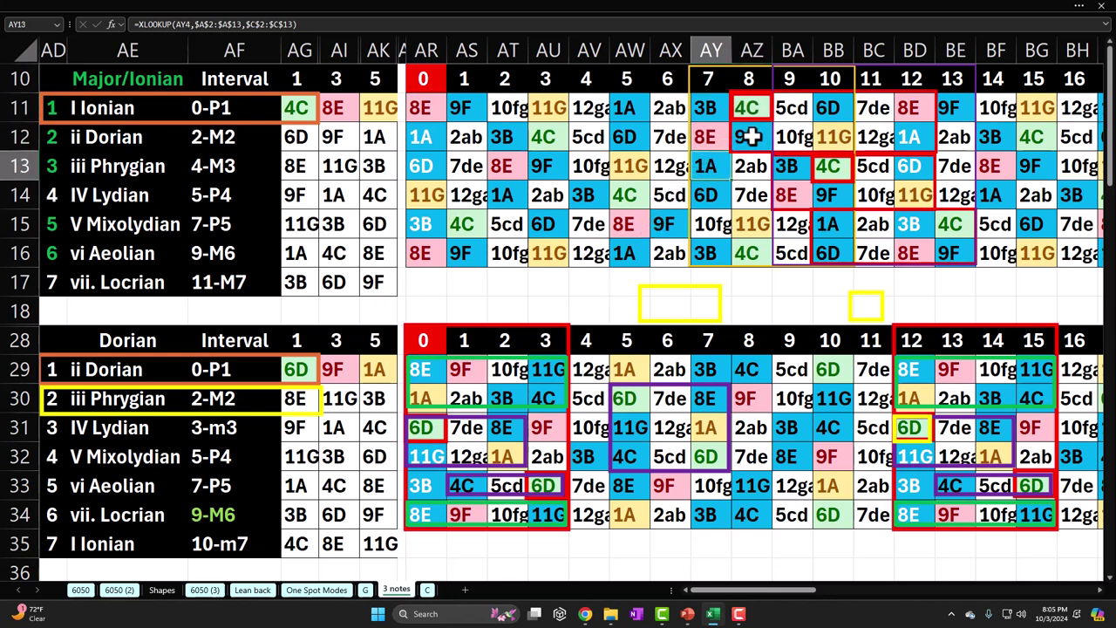
left_click_drag(755, 109, 902, 133)
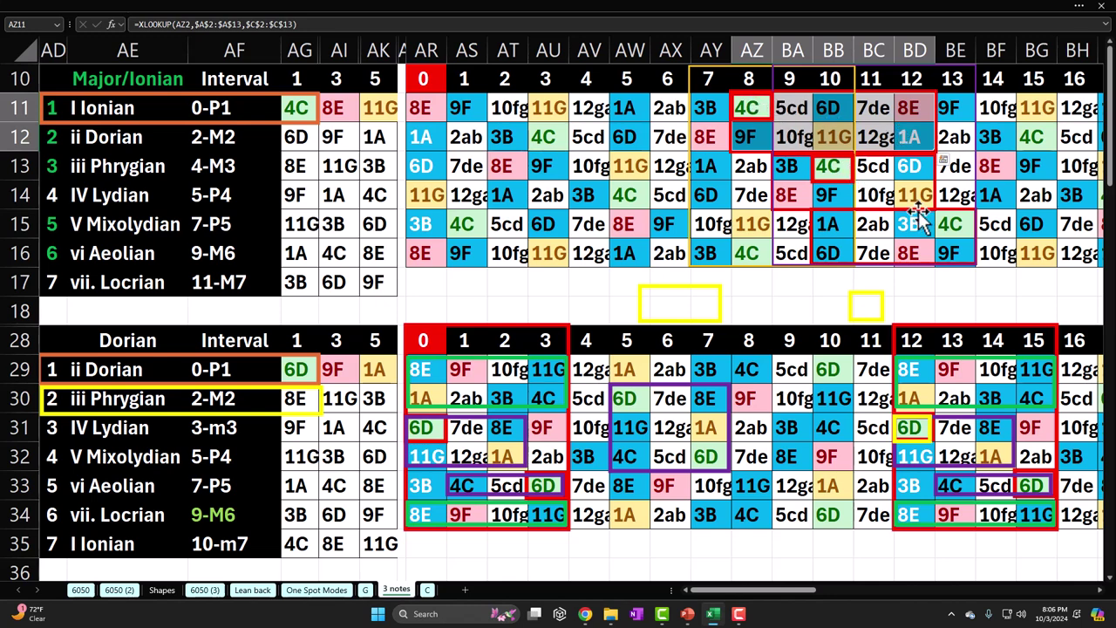
left_click_drag(705, 109, 743, 129)
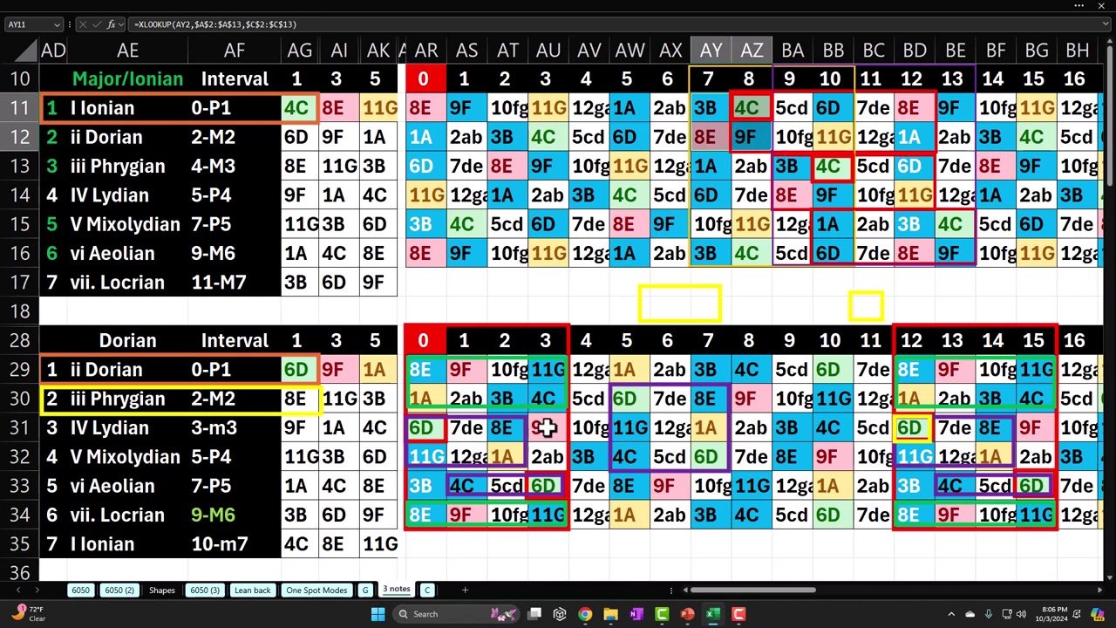
Return to sheet C and move the small yellow outline beneath the Mixolydian fret 12 column down into row 90
left_click(427, 589)
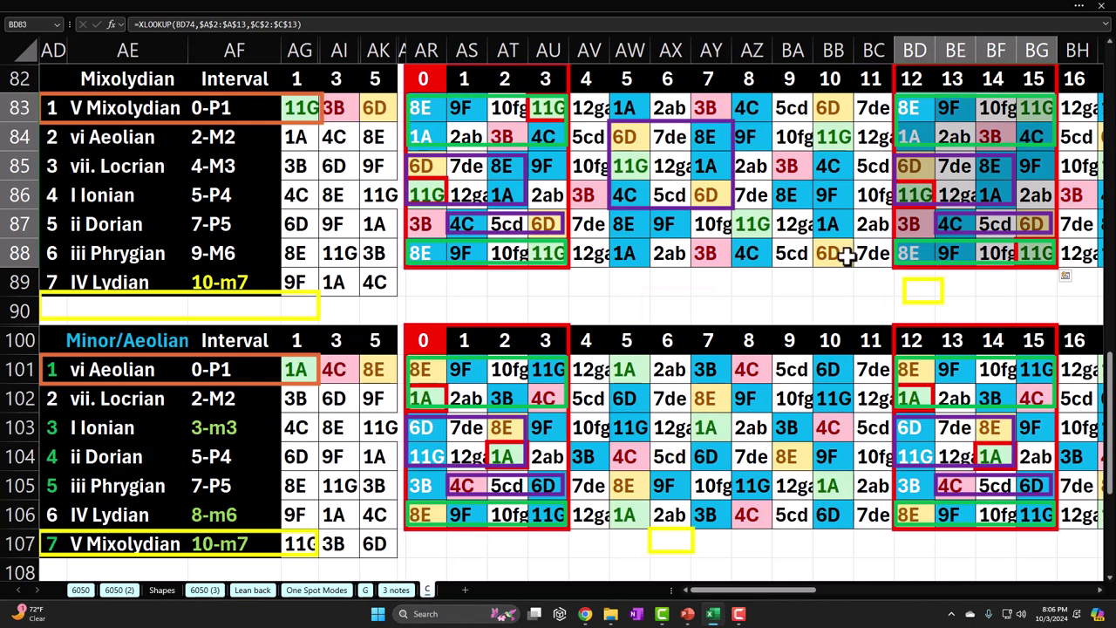
left_click(926, 136)
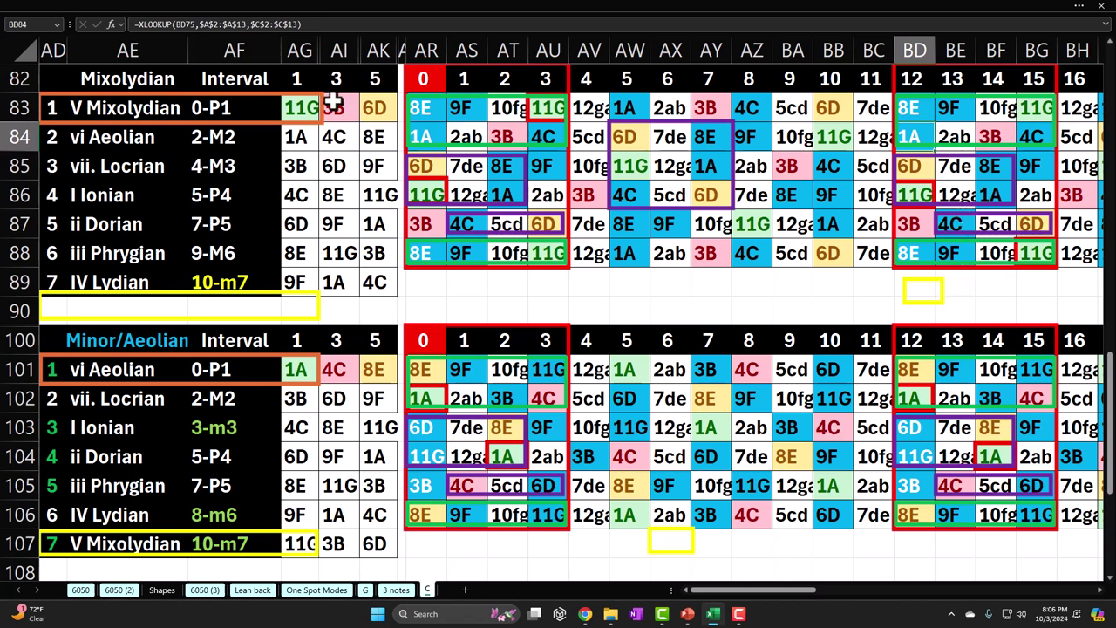
left_click_drag(259, 104, 259, 267)
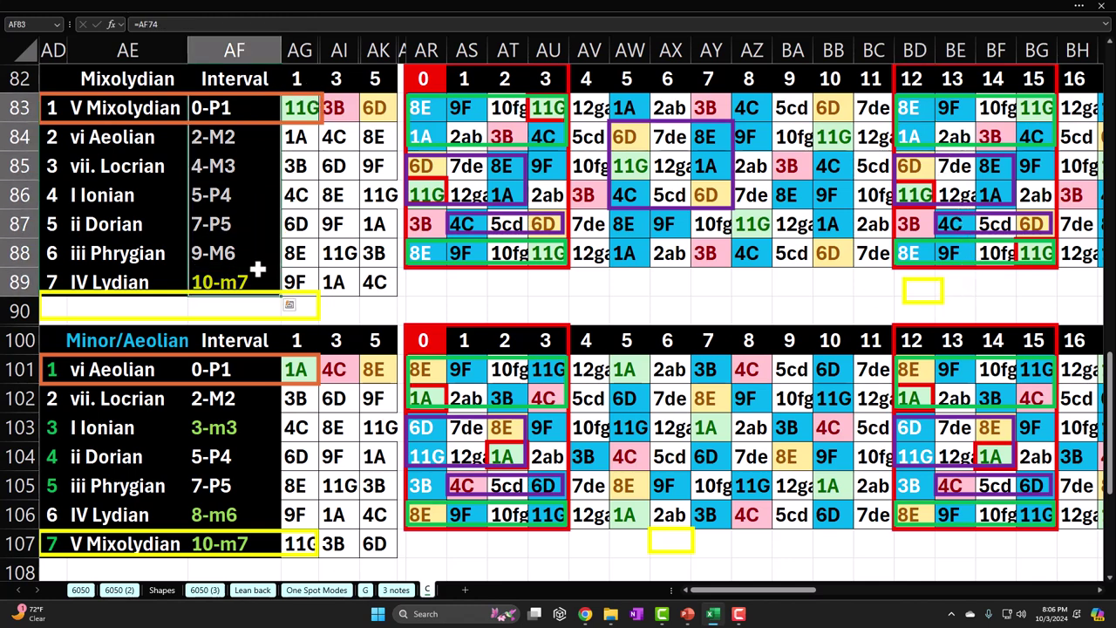
left_click_drag(928, 301, 926, 324)
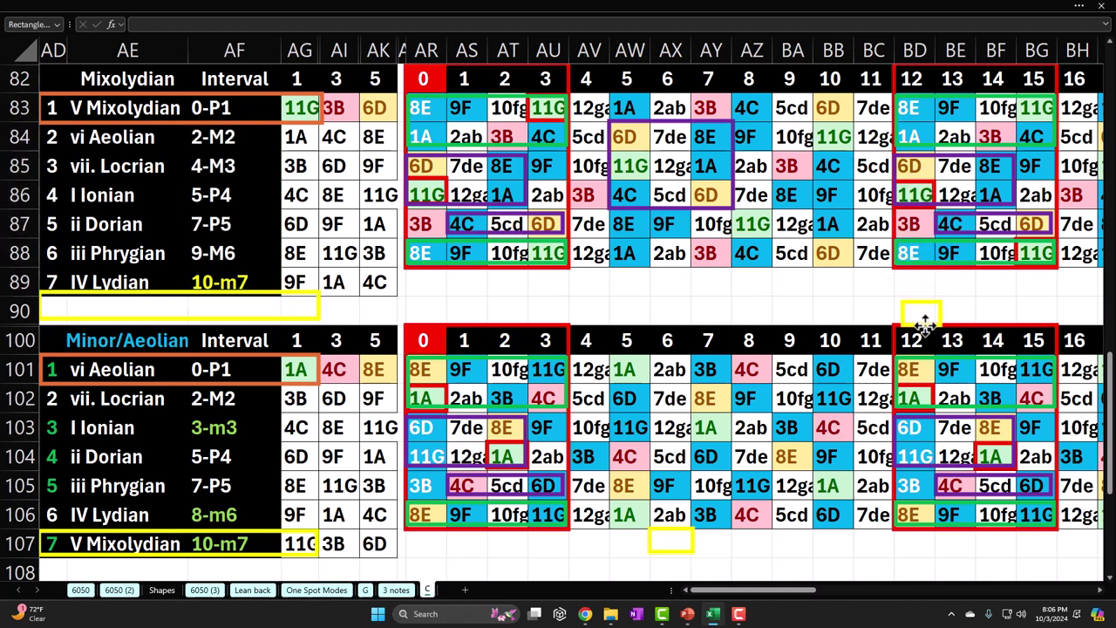
Examine the Mixolydian shape at frets 12 to 15, highlighting BD86:BG88, the green outline and cells BF84:BG85
left_click_drag(911, 190, 1012, 246)
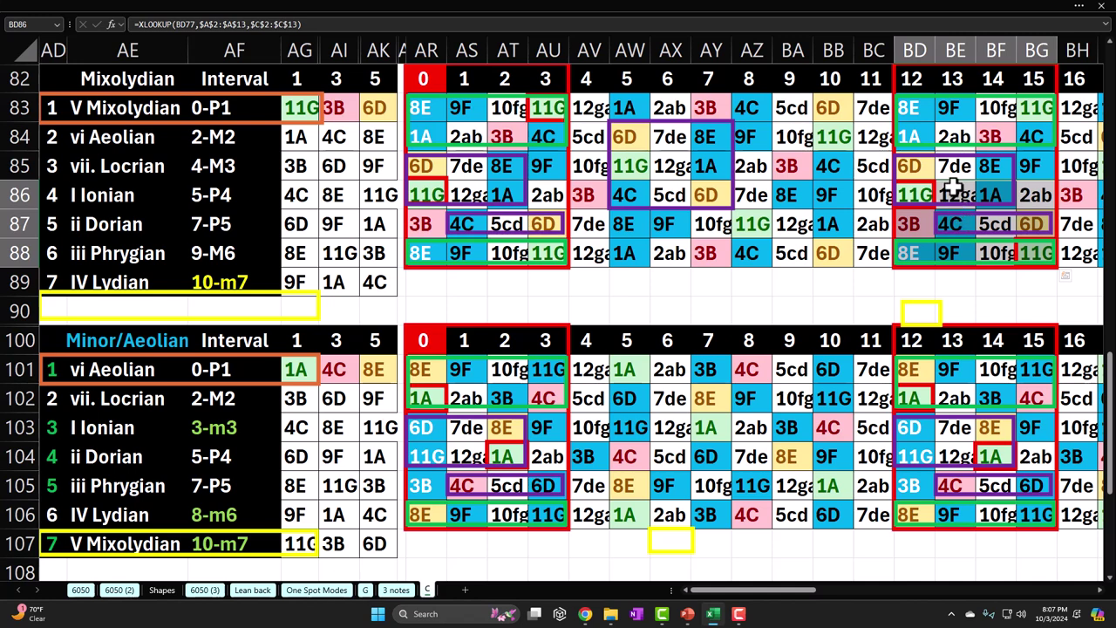
left_click(946, 146)
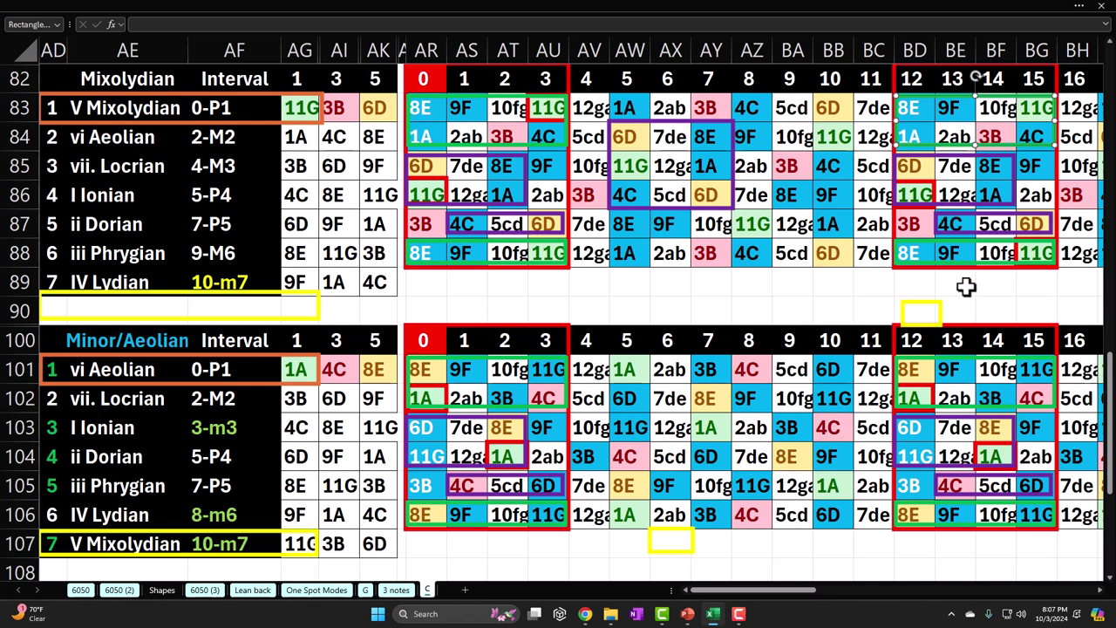
left_click(1010, 137)
left_click_drag(1009, 136, 1024, 154)
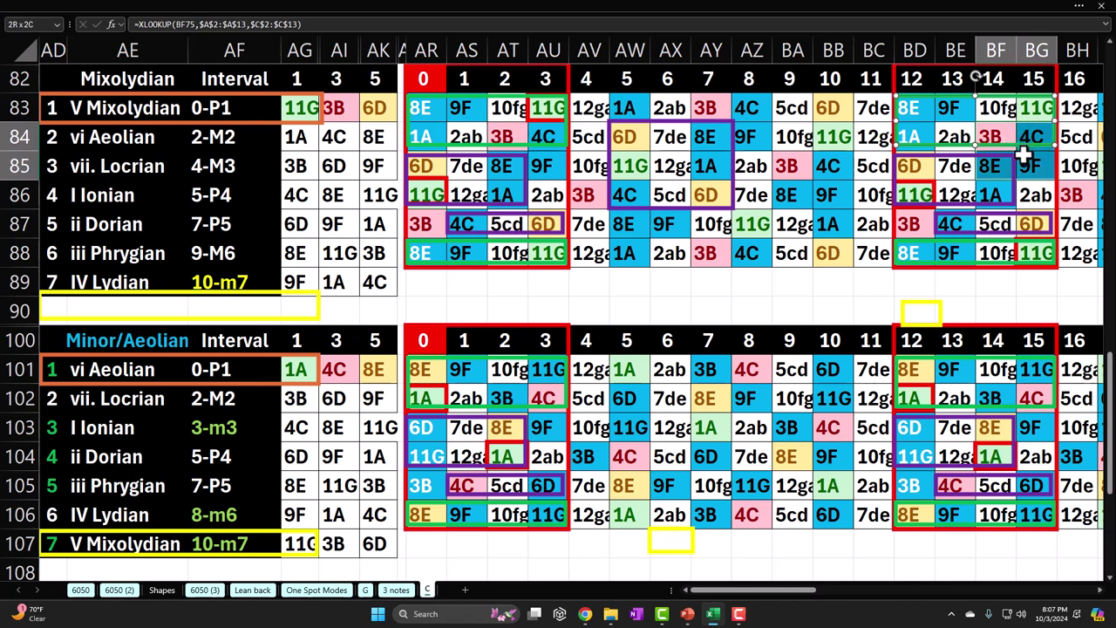
left_click(920, 138)
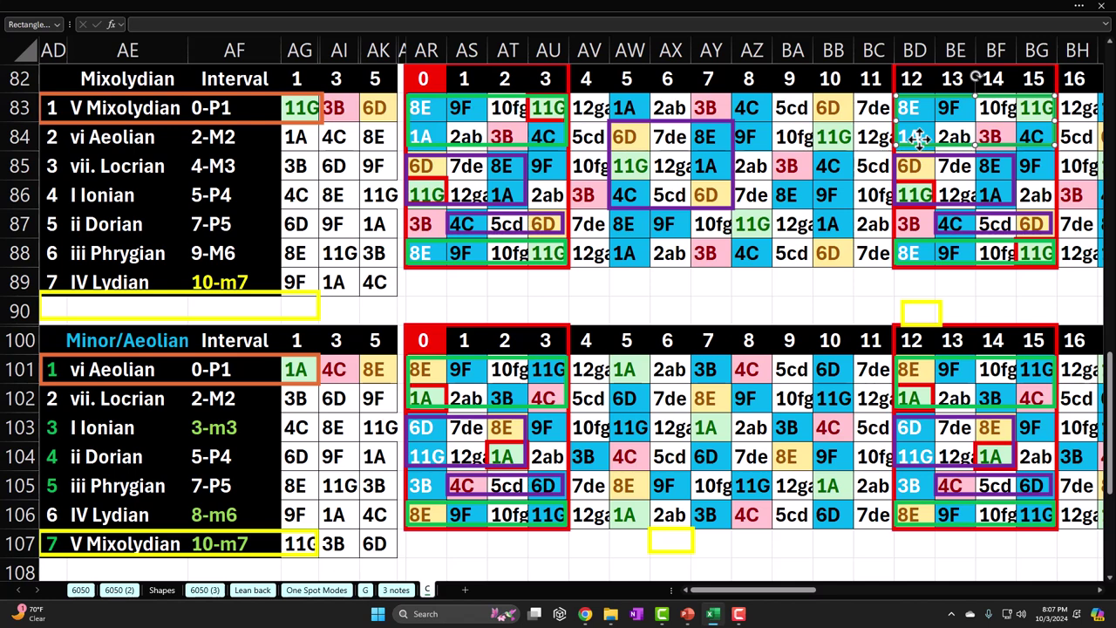
left_click_drag(991, 137, 1033, 157)
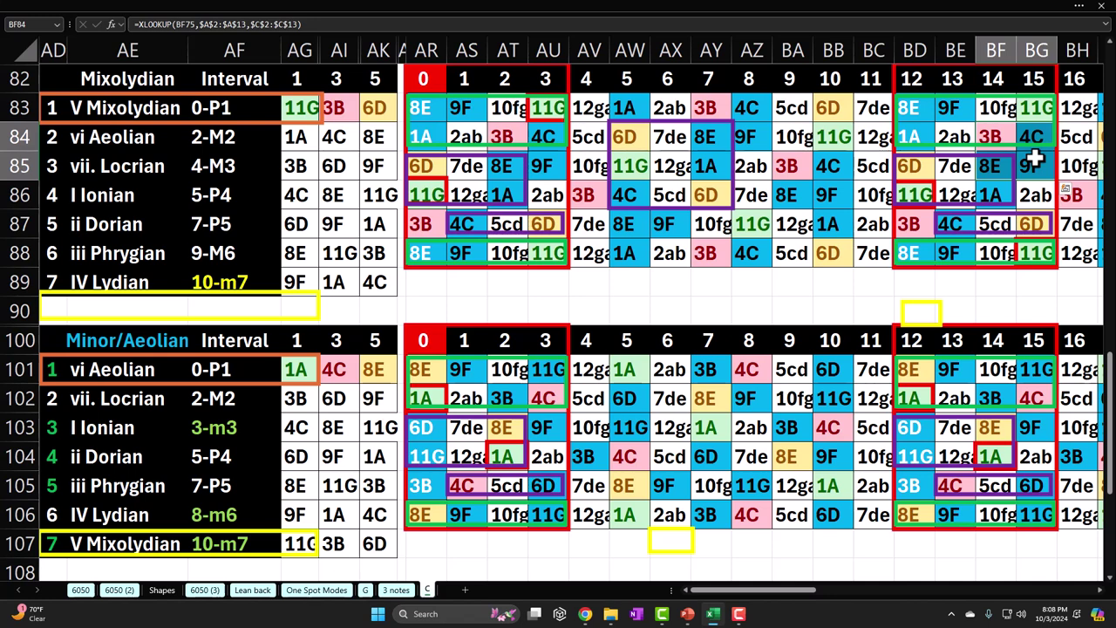
left_click(1029, 150)
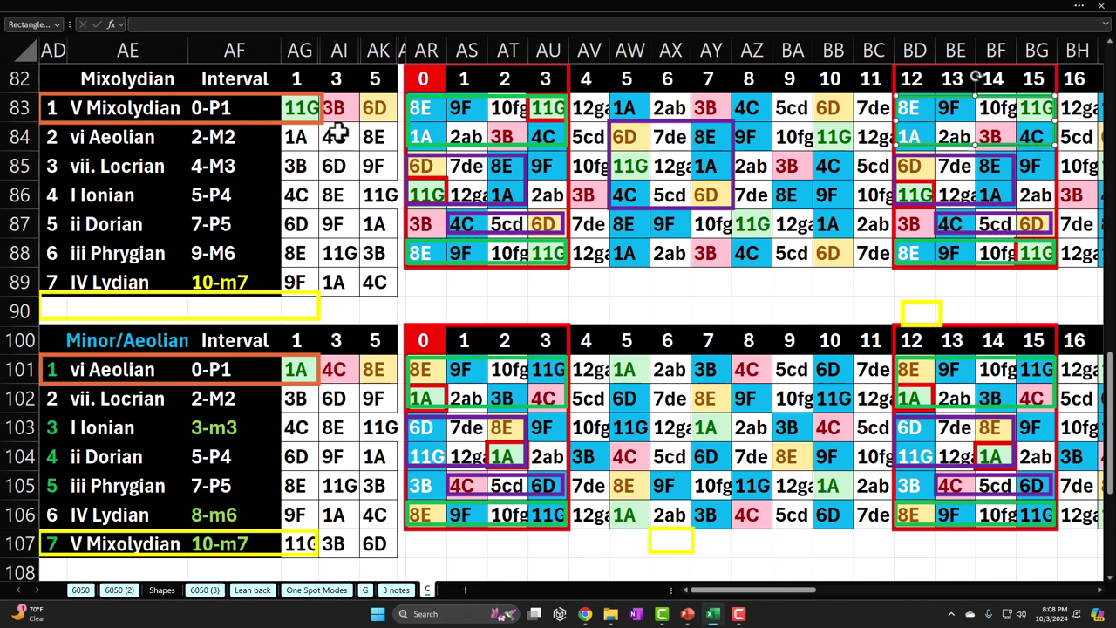
Compare Mixolydian frets 7 and 8 on sheet C with the same Ionian frets on the 3 notes and Lean back sheets
left_click_drag(166, 108, 159, 277)
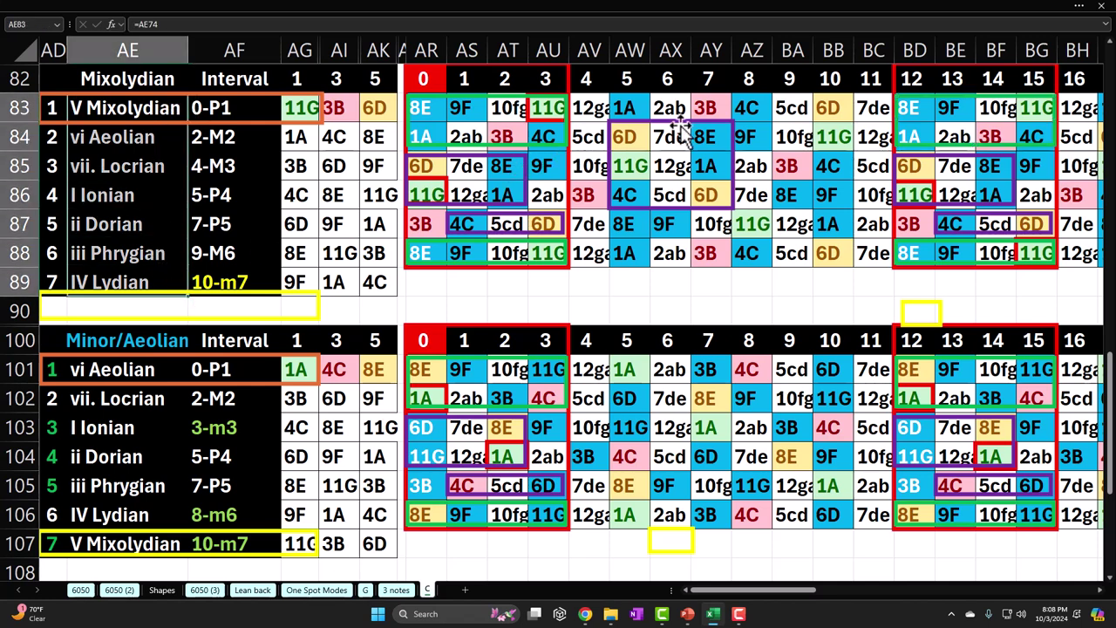
left_click_drag(713, 106, 746, 136)
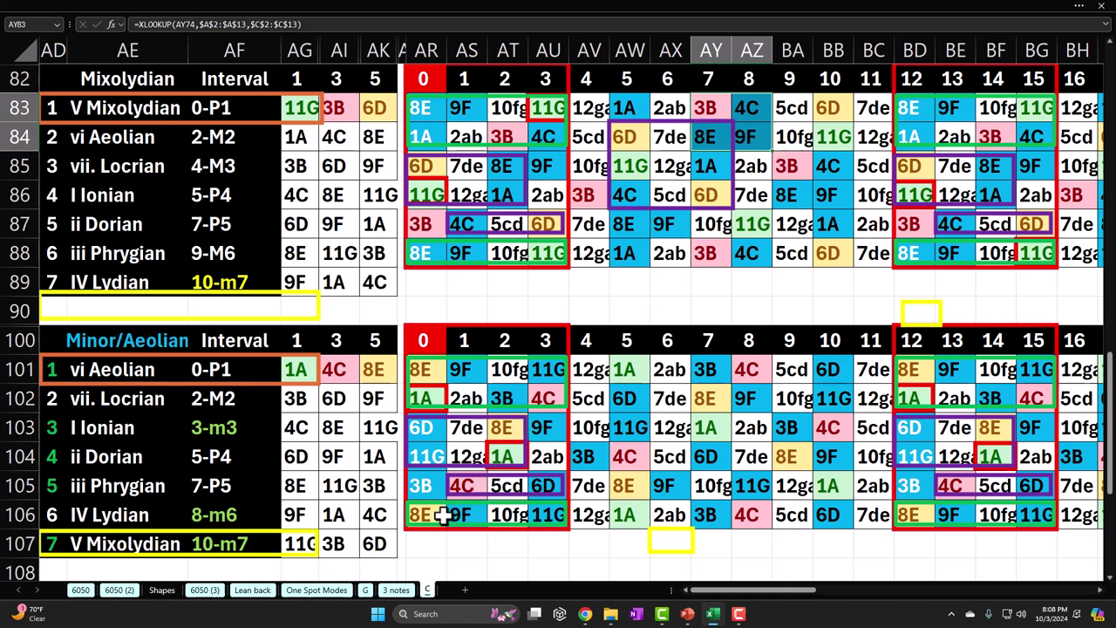
left_click(399, 591)
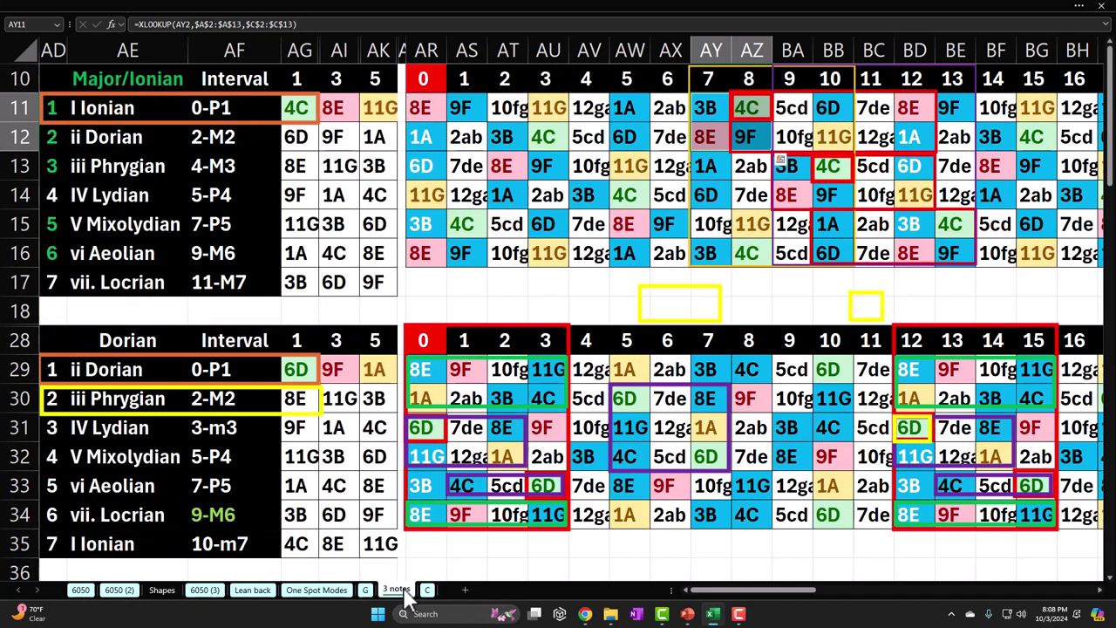
left_click_drag(709, 108, 737, 127)
left_click(253, 590)
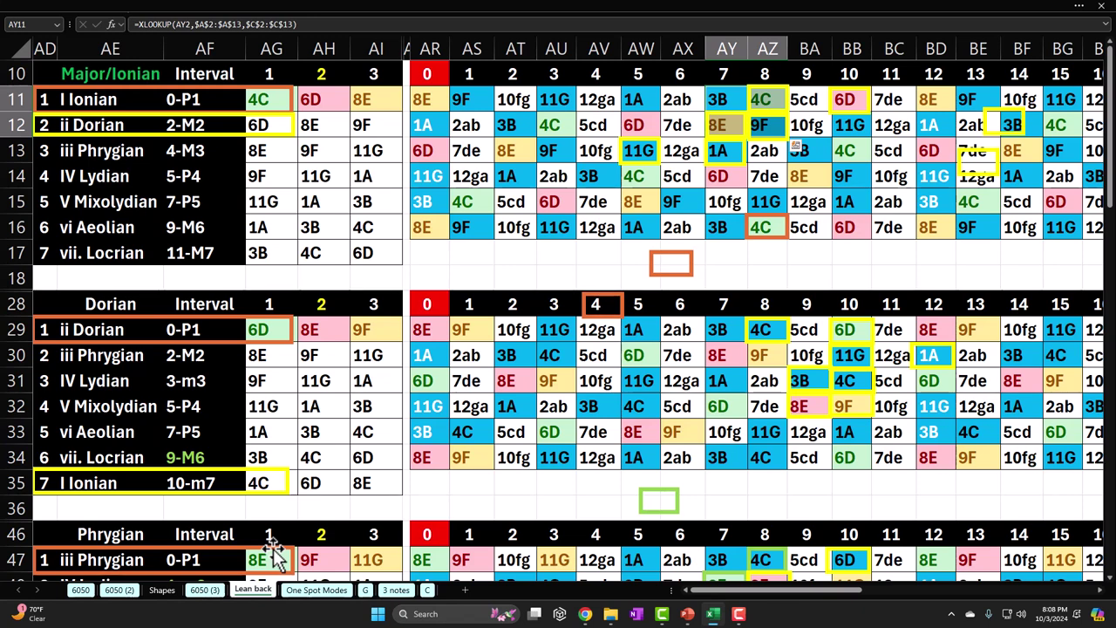
left_click(429, 590)
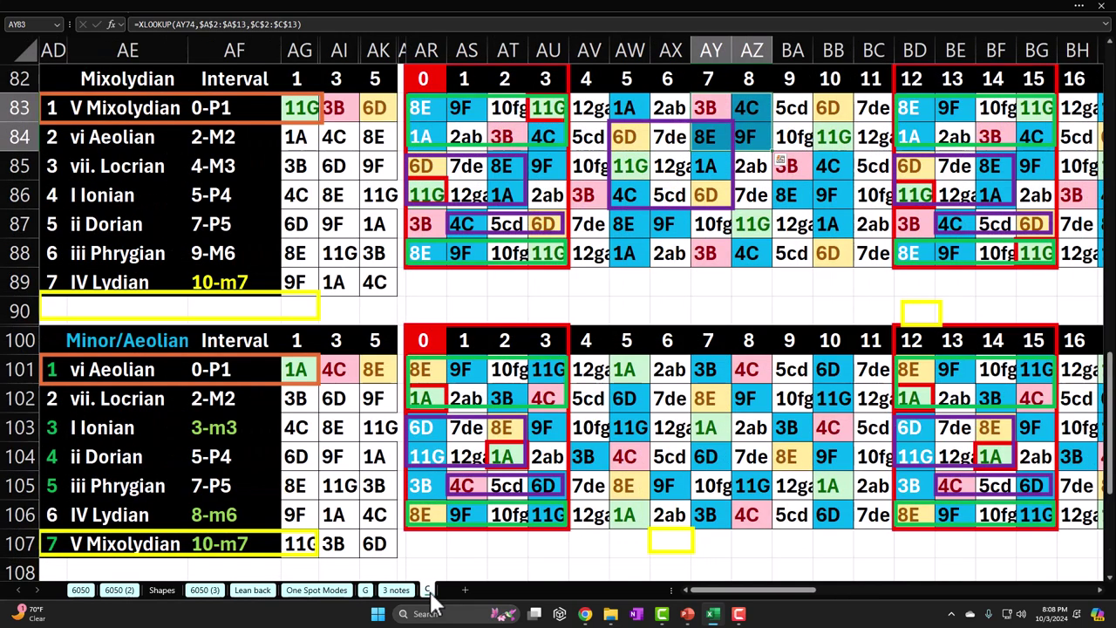
left_click(701, 305)
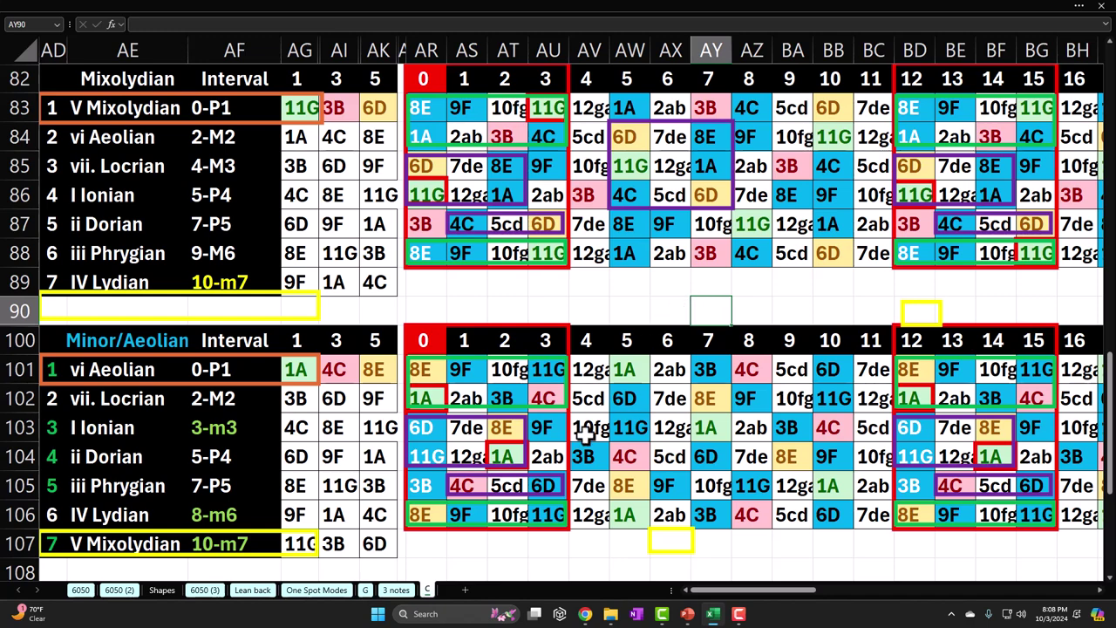
Examine the One Spot Modes sheet, from the Aeolian notes at frets 5 to 8 and their intervals up to the Major/Ionian table
left_click(313, 592)
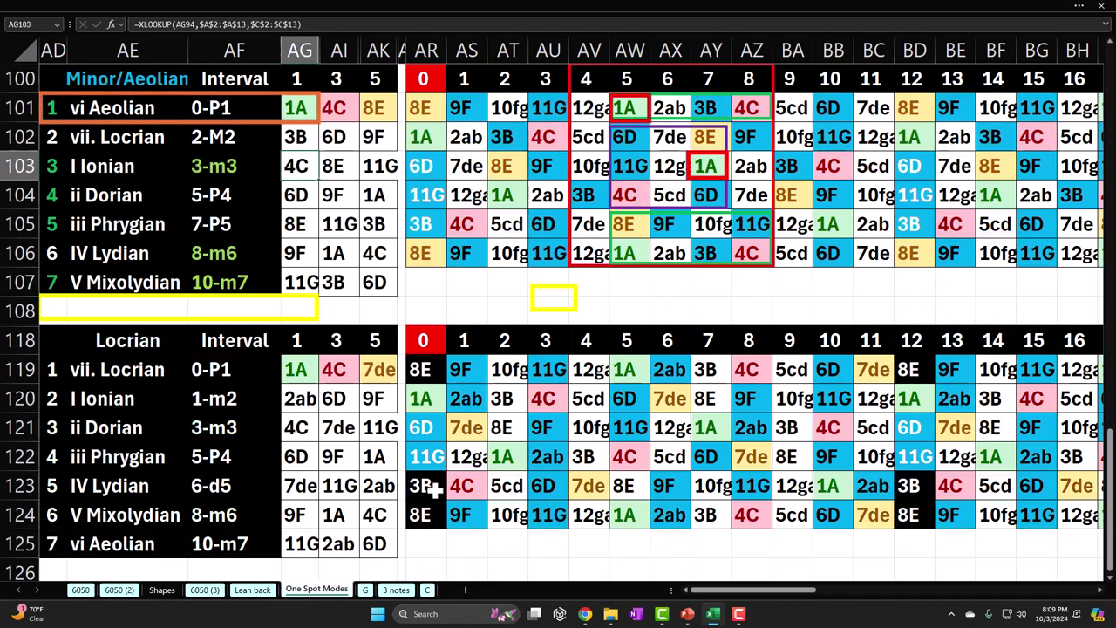
mouse_move(629, 108)
left_mouse_down()
mouse_move(717, 193)
mouse_move(739, 236)
left_mouse_up()
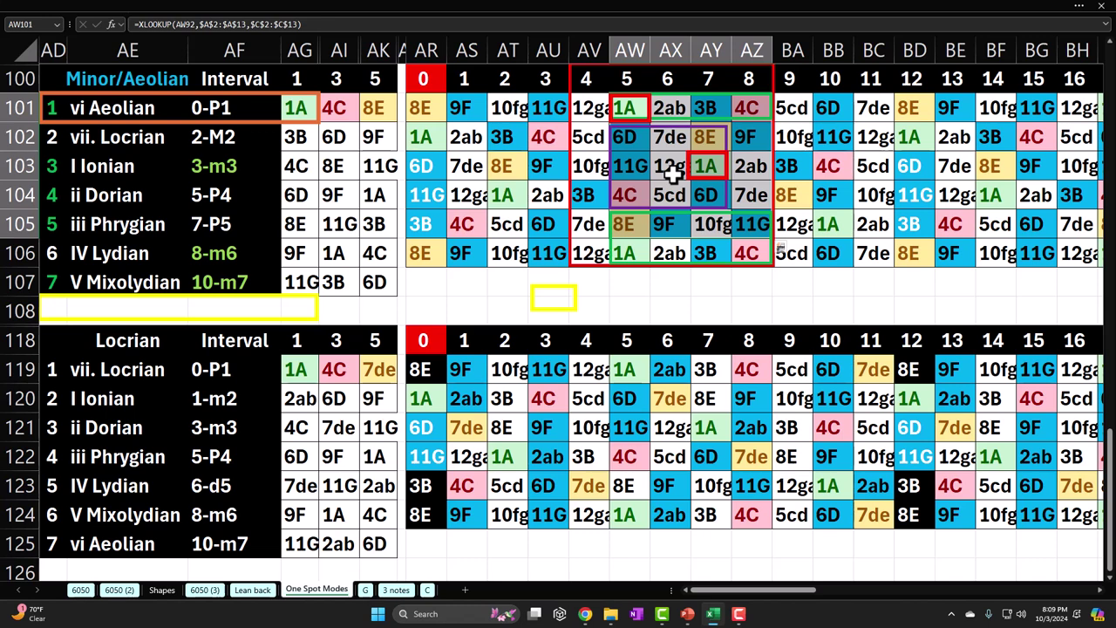
left_click_drag(234, 108, 227, 295)
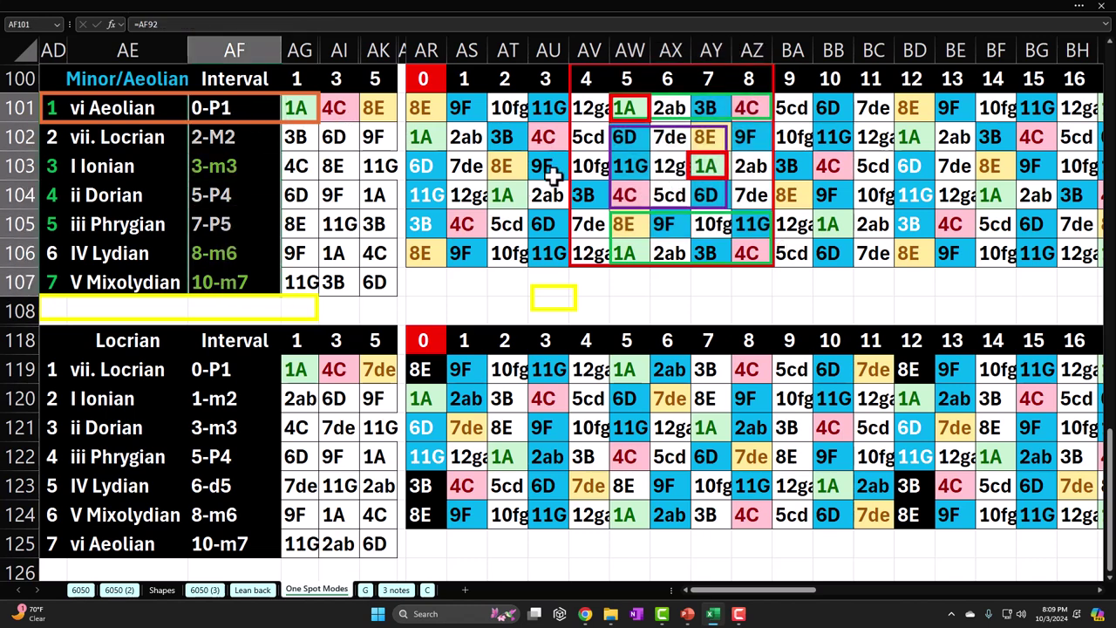
left_click(628, 108)
scroll(633, 121, "up", 15)
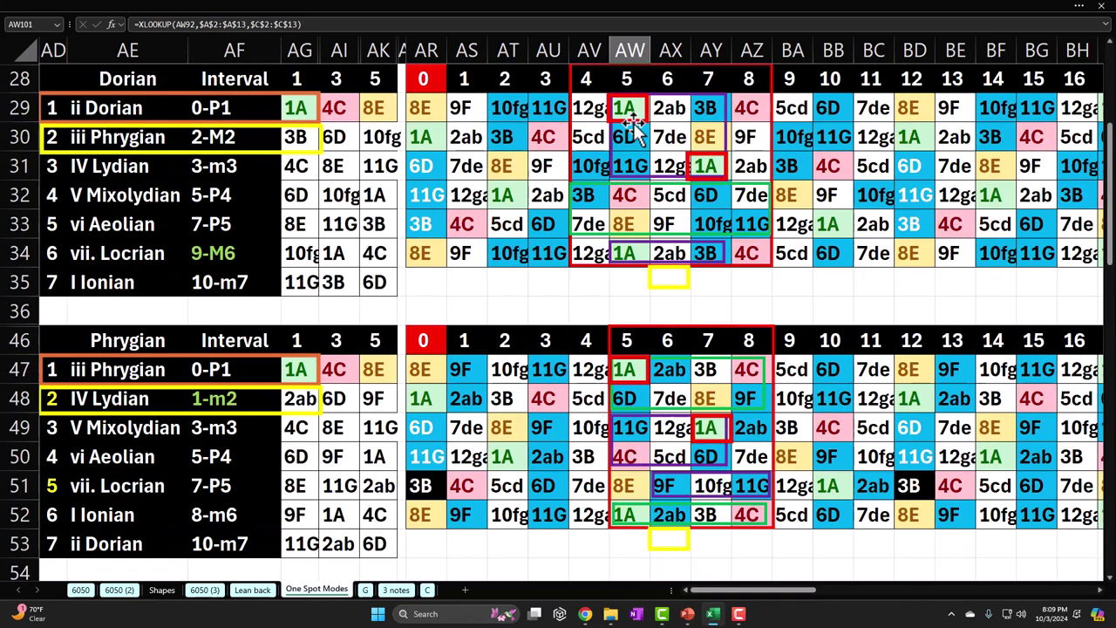
left_click(626, 112)
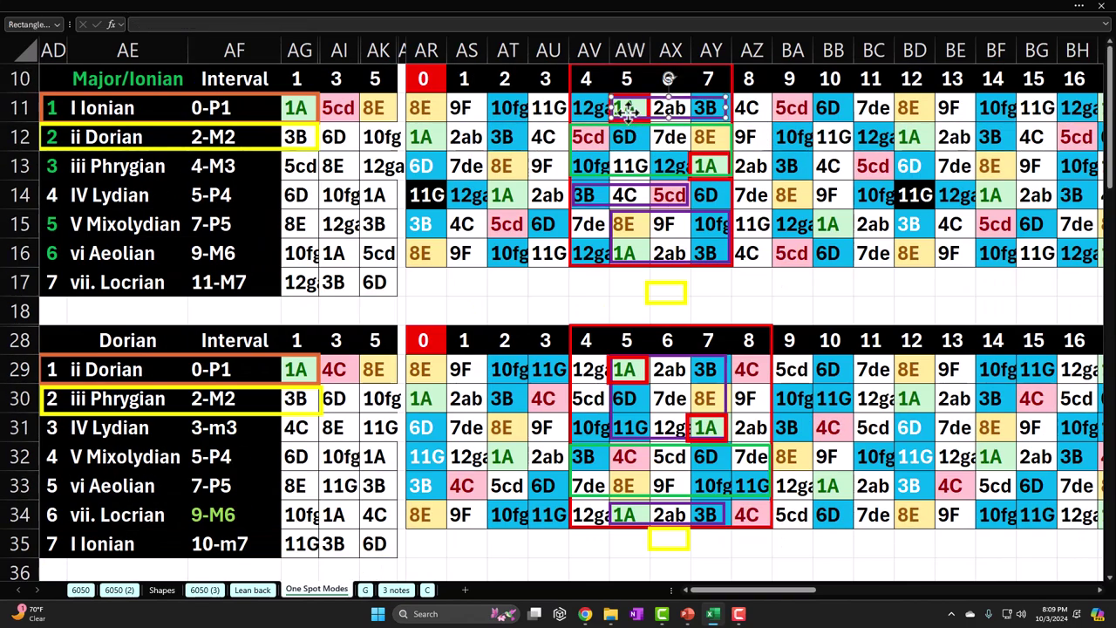
Examine the Dorian shape at frets 4 to 8, highlighting AV29:AZ34 and selecting its fret 5 root in AW29
scroll(627, 243, "down", 1)
scroll(625, 235, "down", 1)
left_click(626, 181)
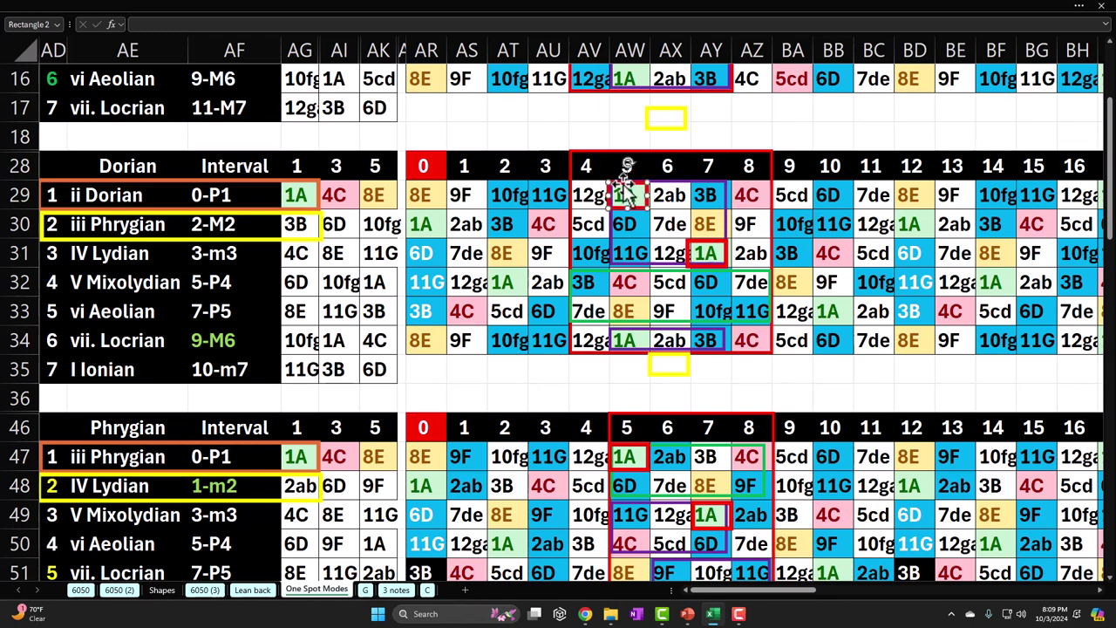
scroll(626, 191, "down", 1)
left_click_drag(588, 109, 748, 246)
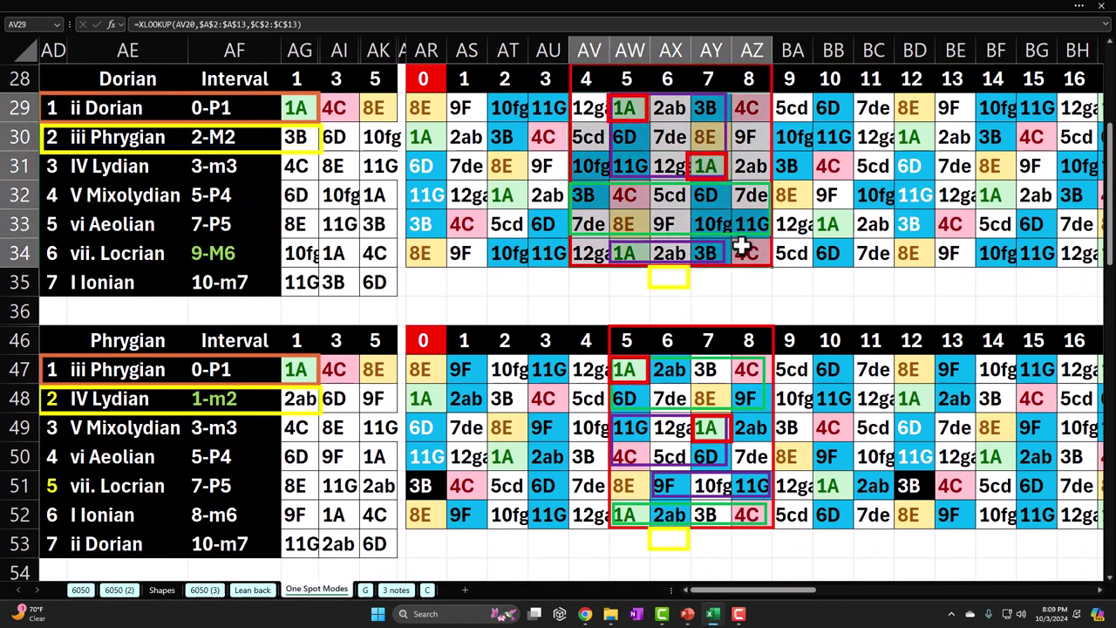
left_click(618, 107)
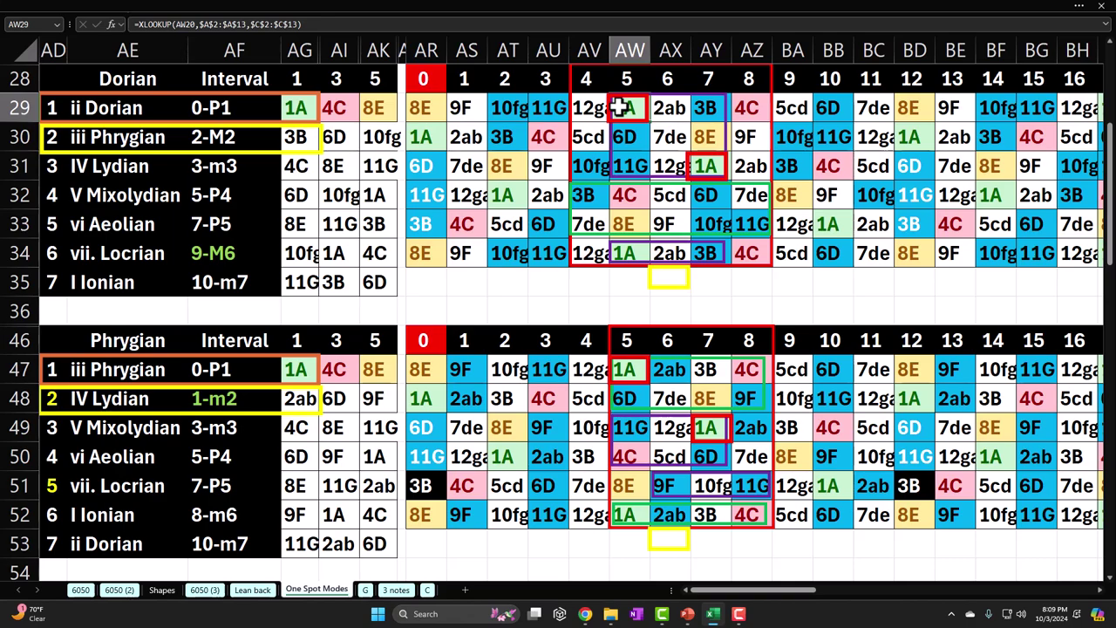
Compare the fret 5 roots of the Lydian, Mixolydian and Minor/Aeolian tables, continuing down to the Locrian table
scroll(625, 122, "down", 2)
scroll(633, 191, "down", 3)
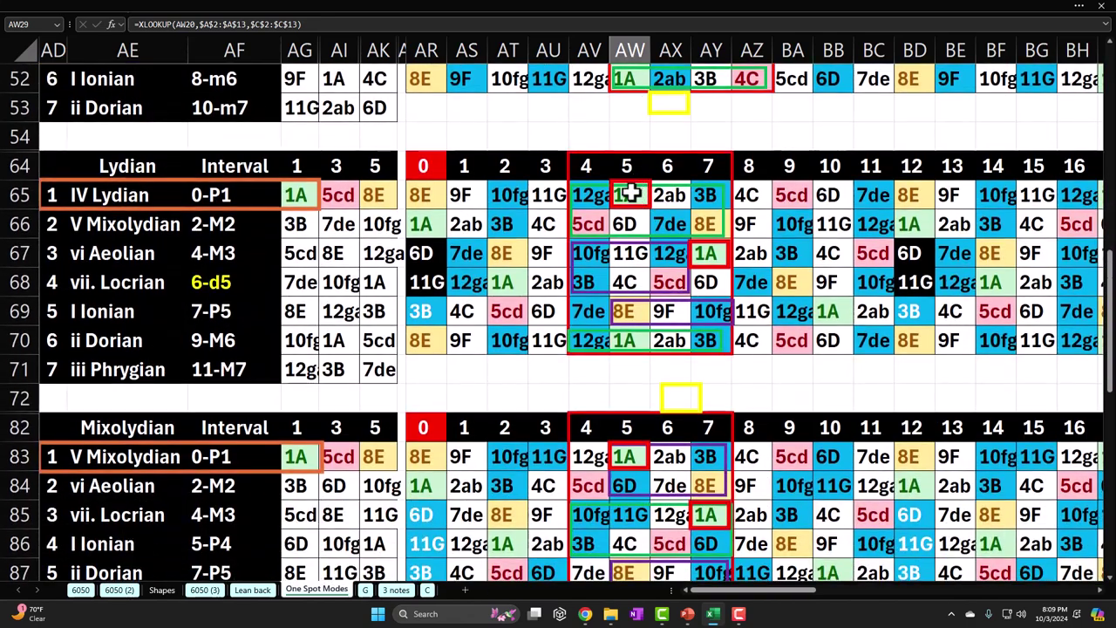
left_click(631, 193)
scroll(632, 194, "down", 3)
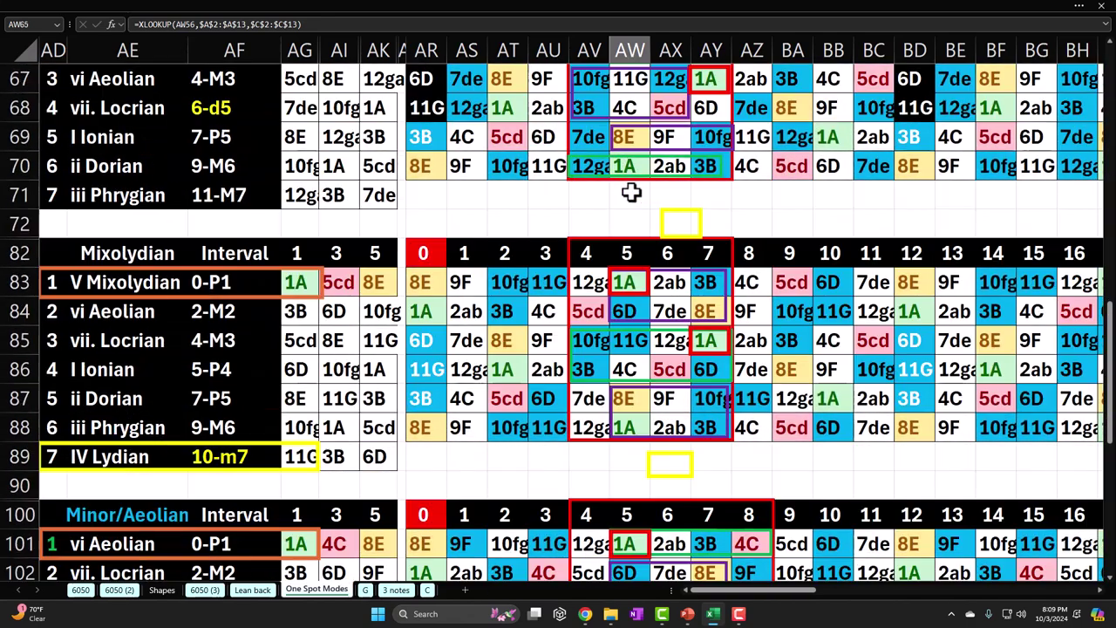
left_click(632, 194)
scroll(631, 194, "down", 2)
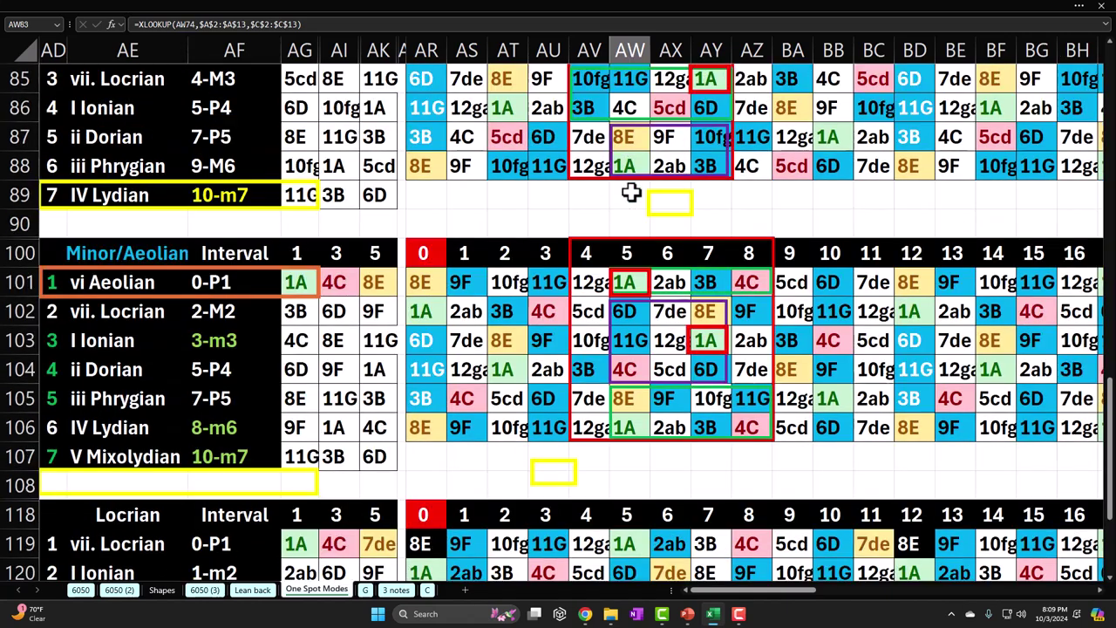
left_click(629, 279)
scroll(628, 274, "down", 3)
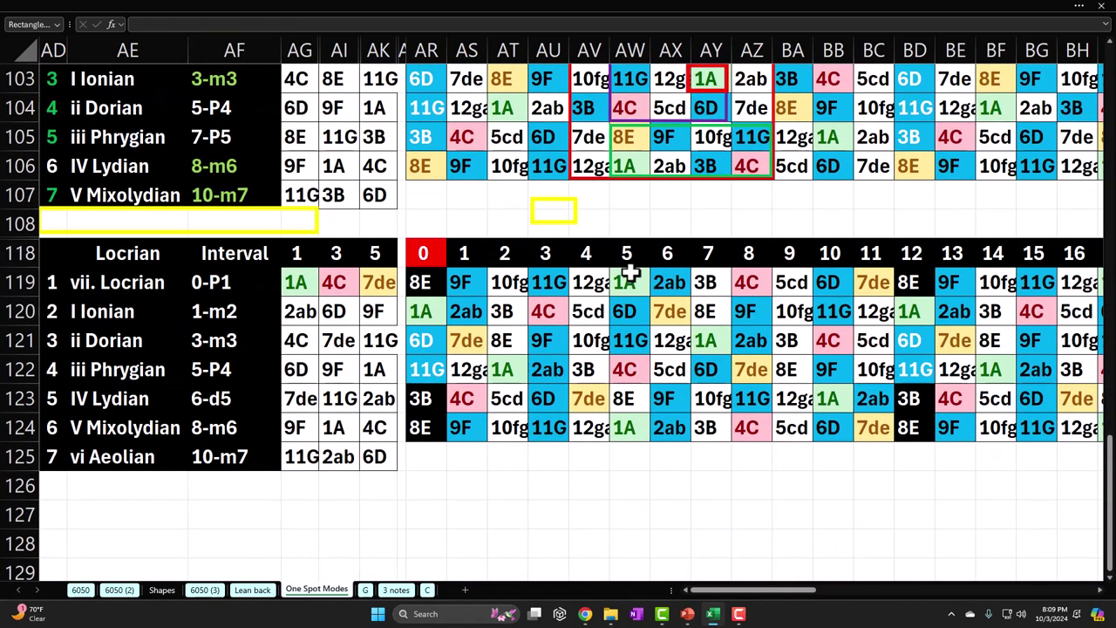
Compare the Minor/Aeolian shape with the Phrygian shape, selecting AW101 and the Phrygian notes in AX47 and AY47
scroll(629, 272, "up", 2)
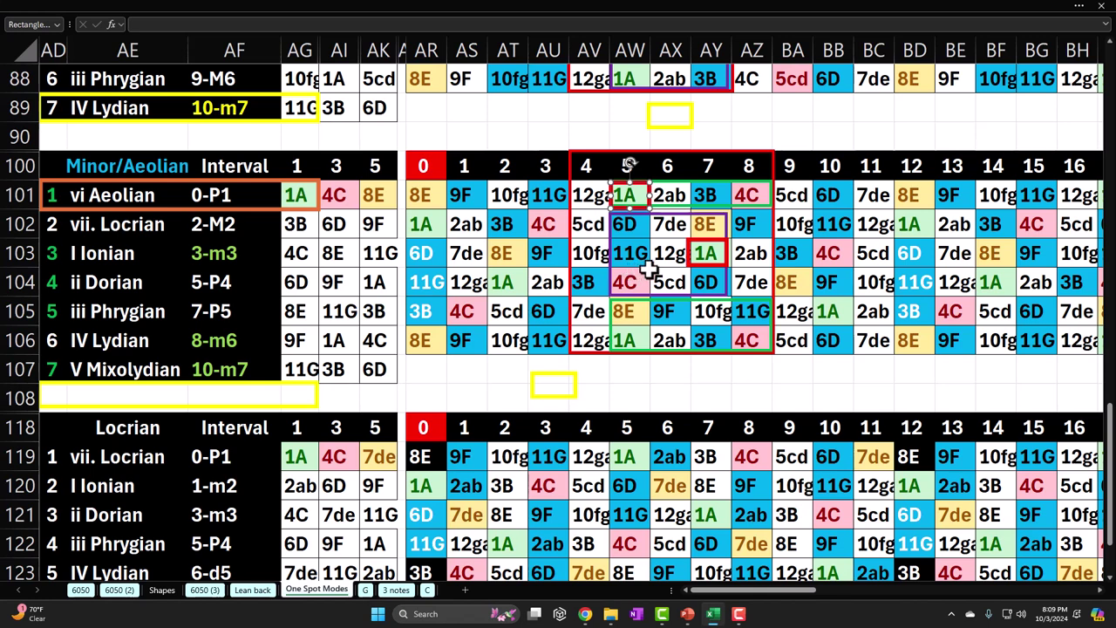
scroll(649, 270, "up", 14)
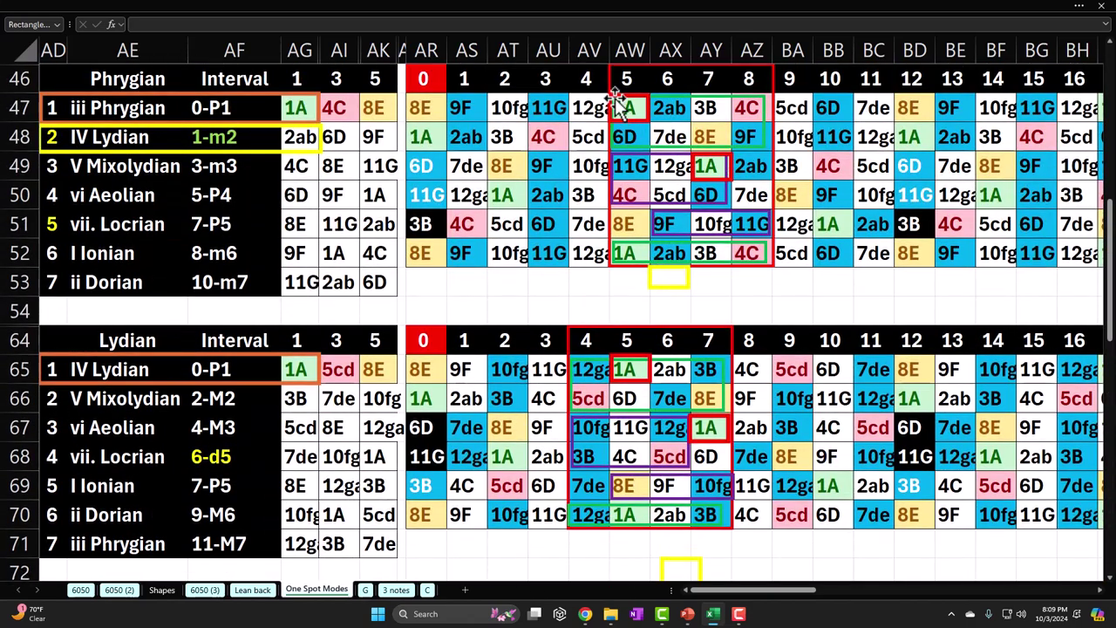
scroll(629, 159, "down", 2)
scroll(629, 158, "down", 5)
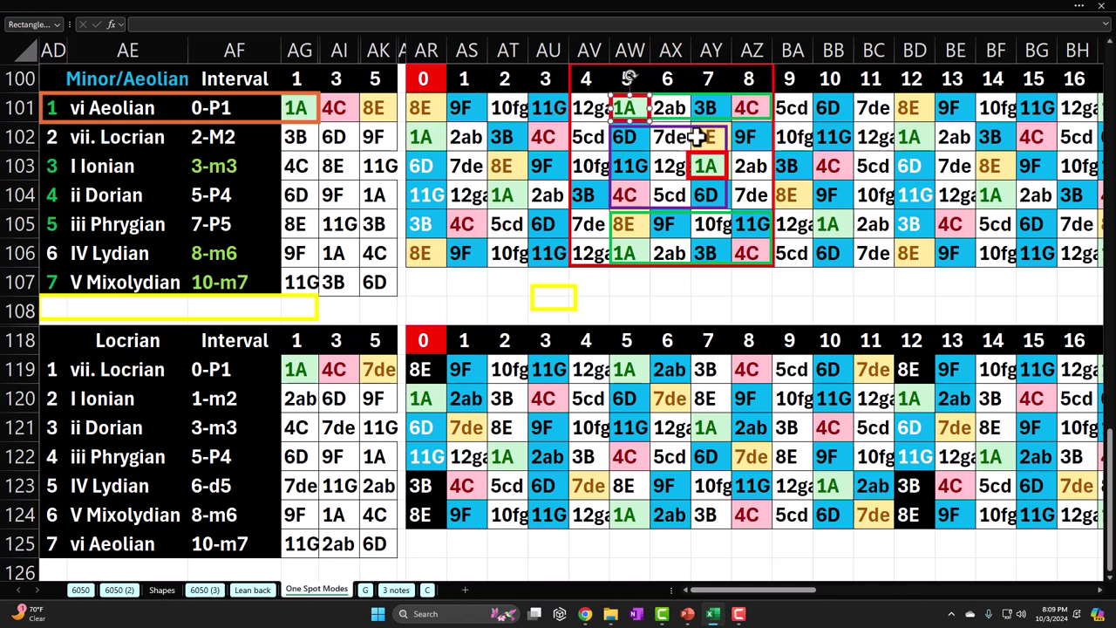
left_click(628, 105)
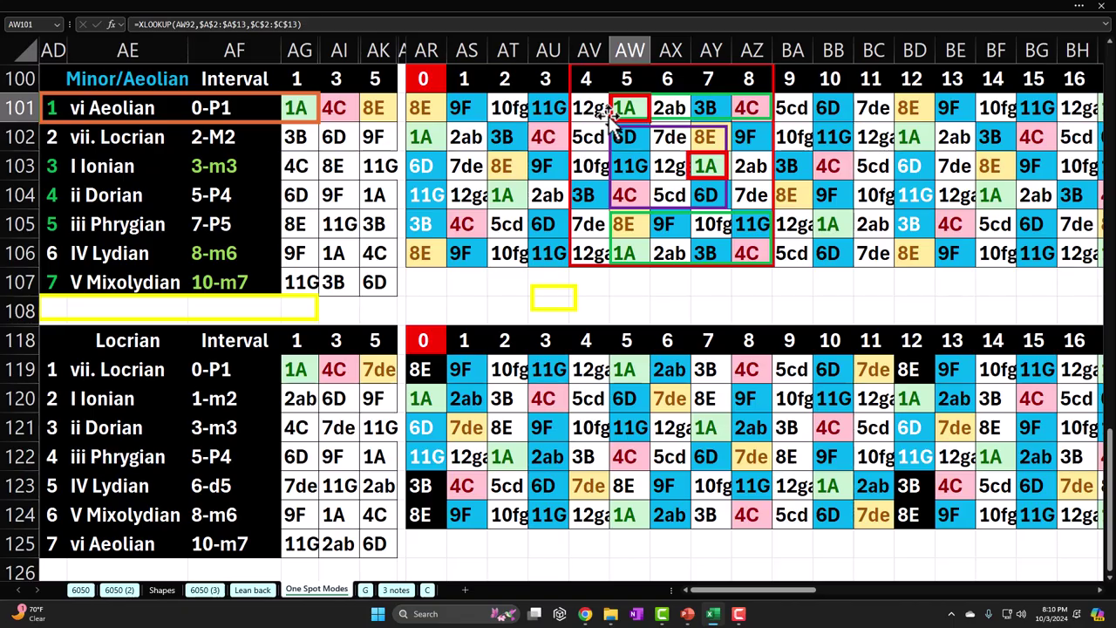
scroll(613, 120, "up", 15)
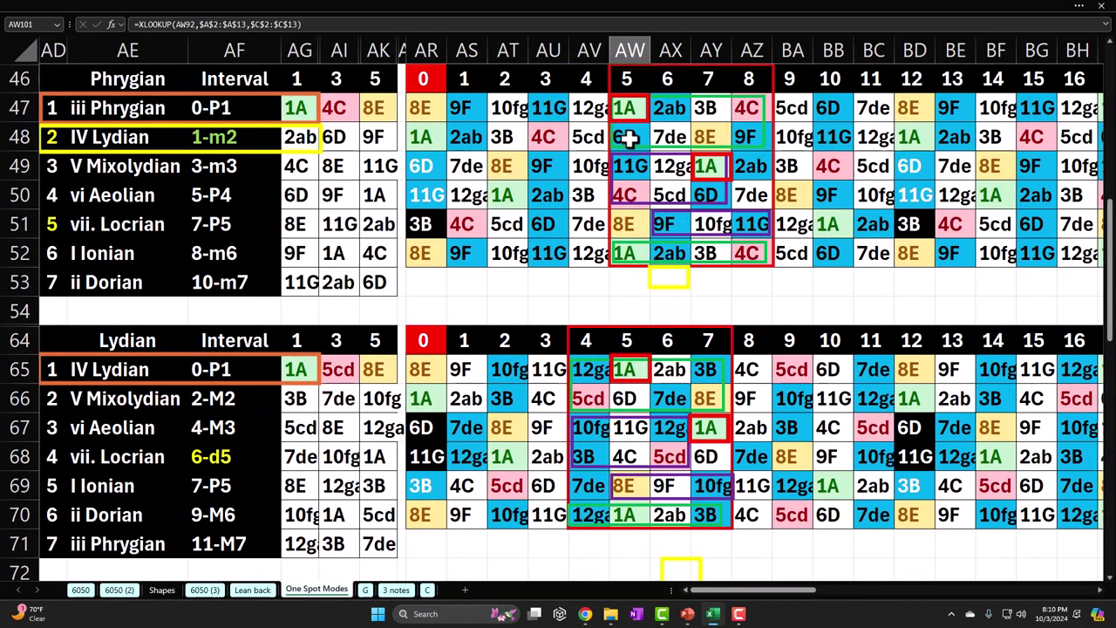
left_click(668, 107)
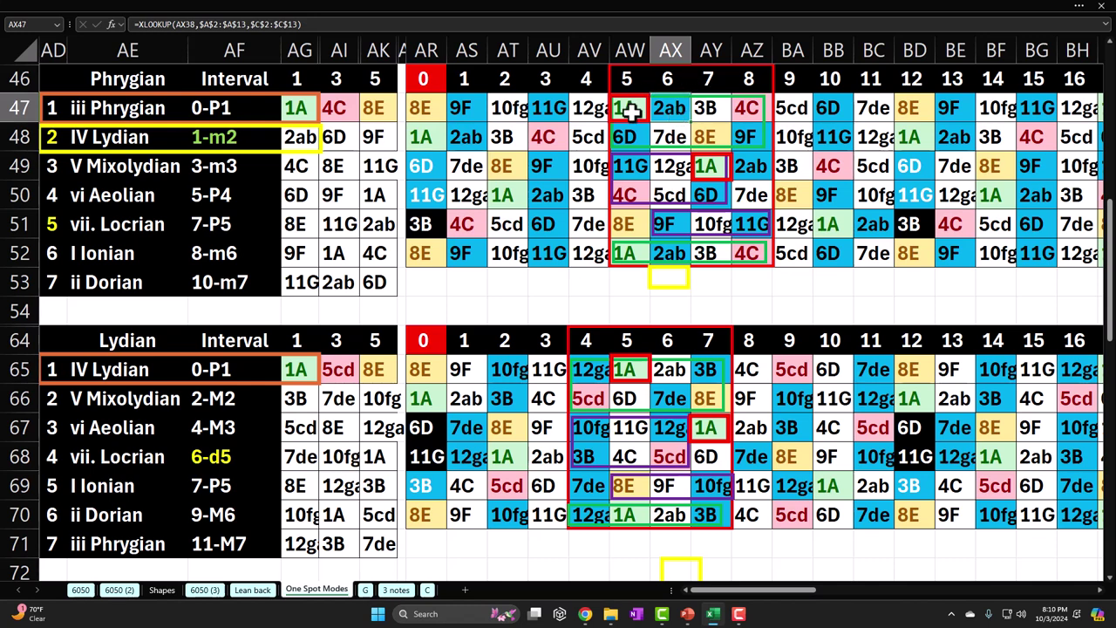
left_click(708, 109)
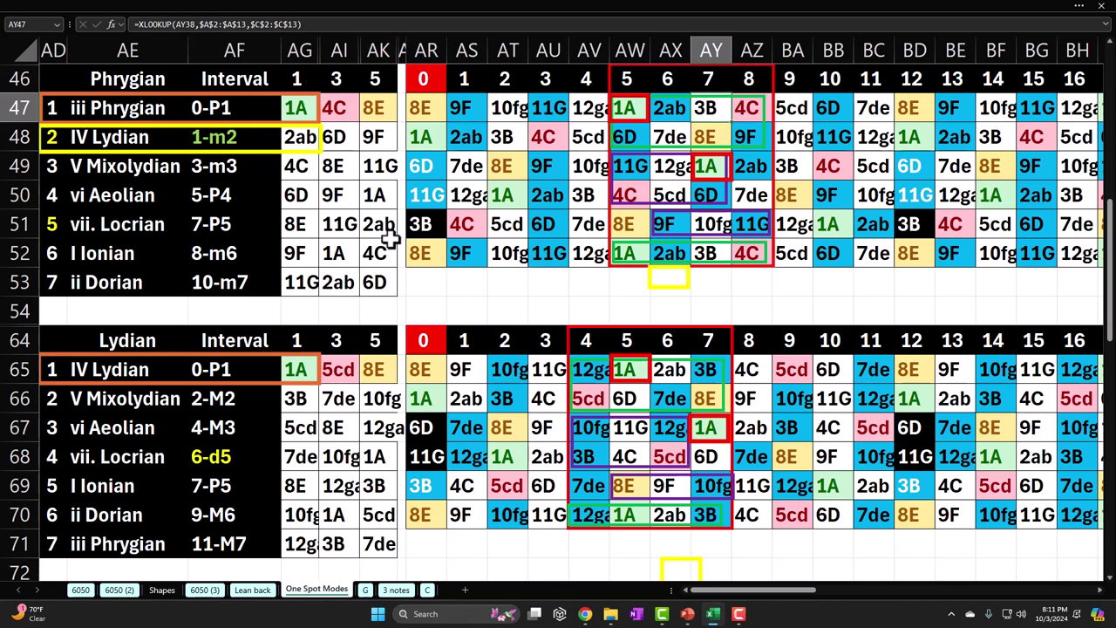
Review the Dorian table and select the interval of its sixth degree in AF34
scroll(388, 228, "up", 2)
scroll(388, 237, "up", 1)
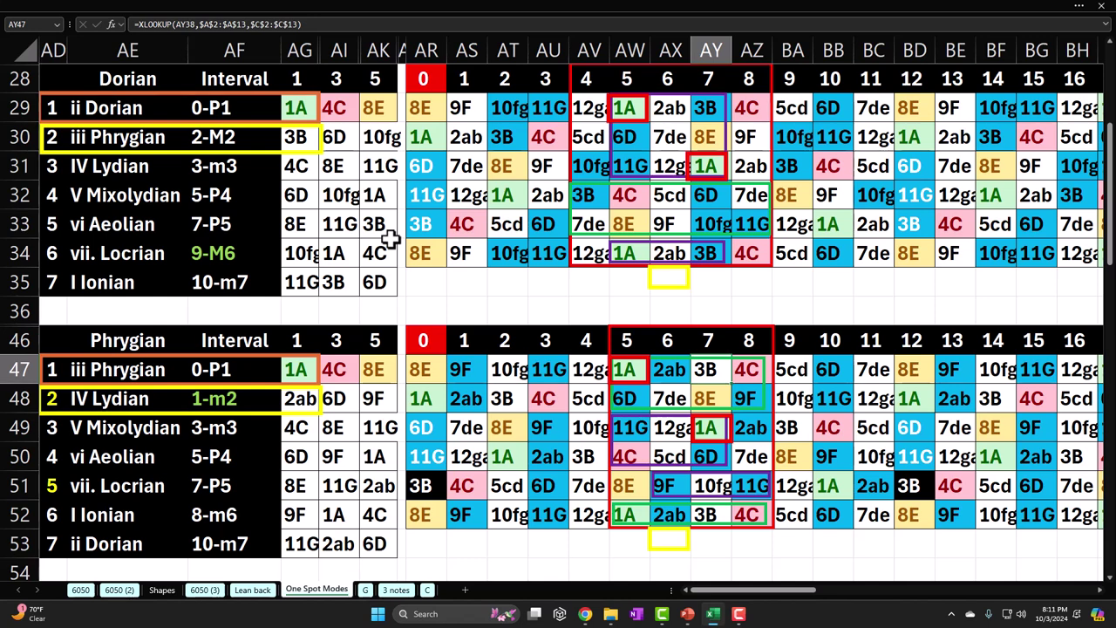
left_click(251, 252)
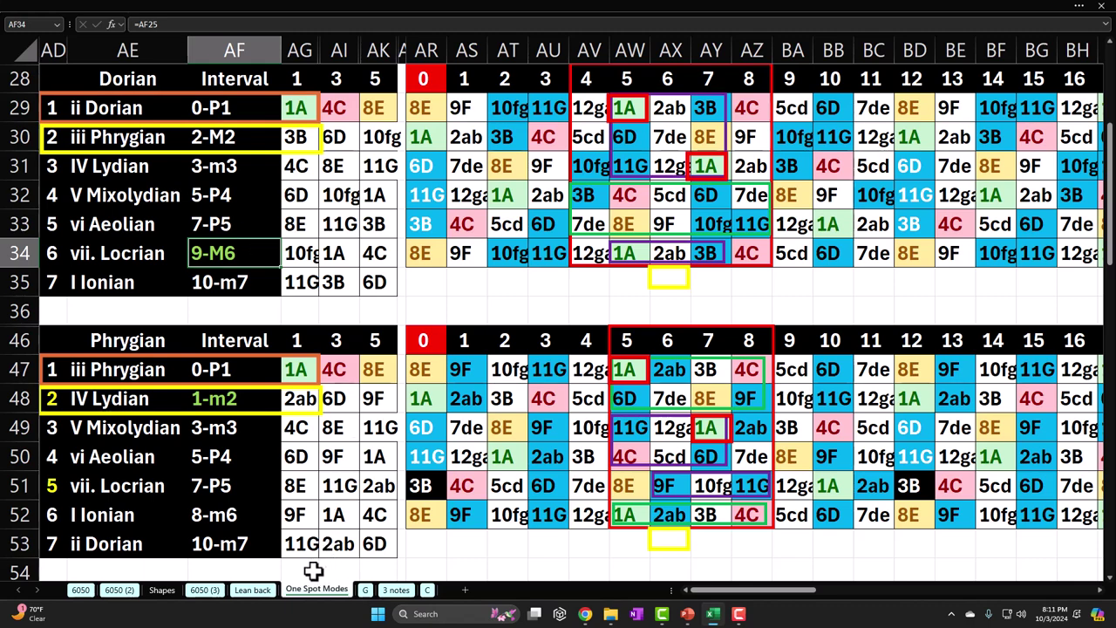
Examine the Major/Ionian notes at frets 5 and 7 on the Lean back sheet, selecting AW11, AW12 and AY12
left_click(253, 590)
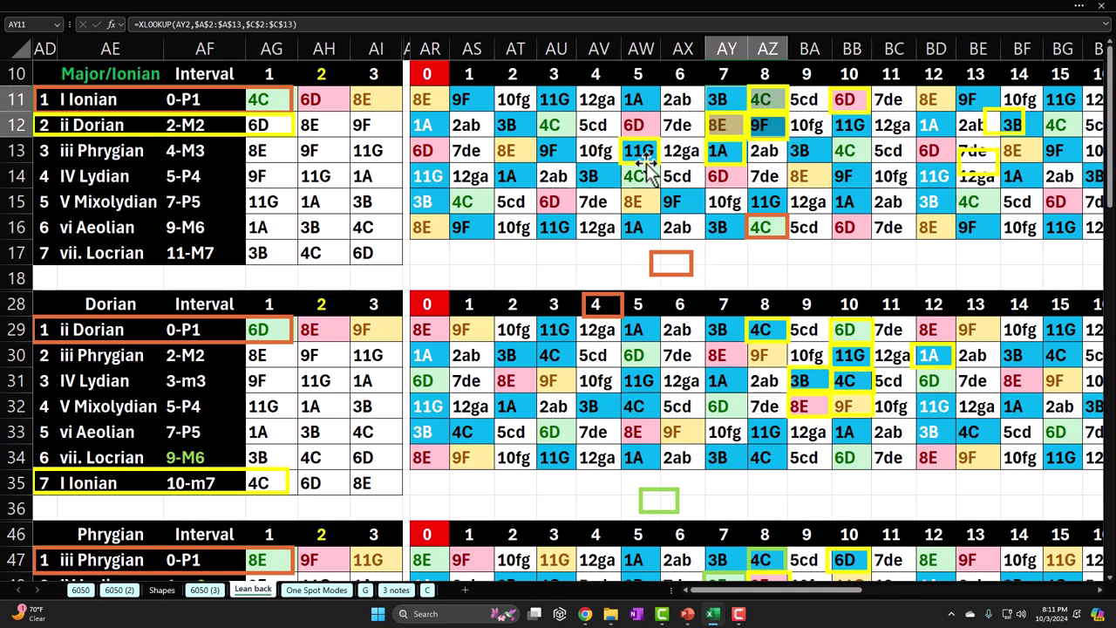
left_click(641, 101)
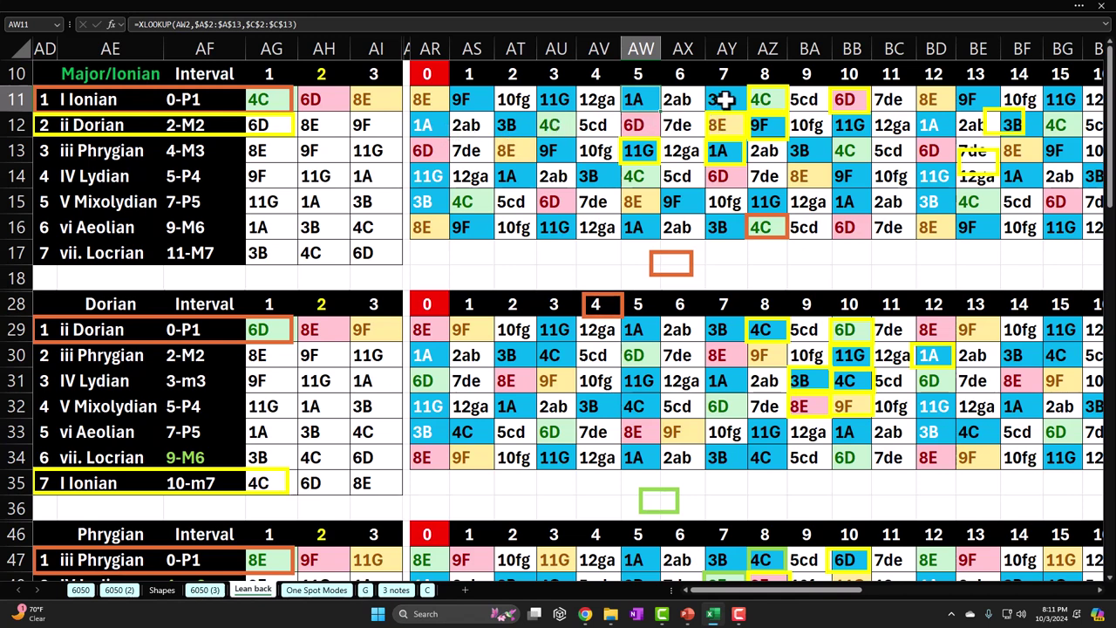
left_click(642, 129)
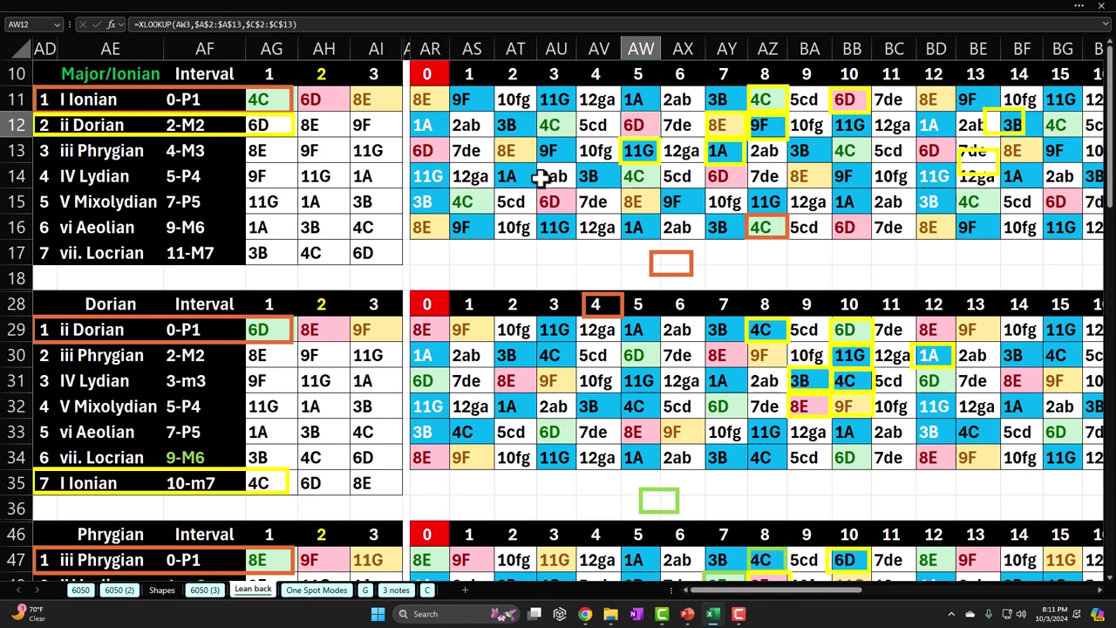
left_click(726, 128)
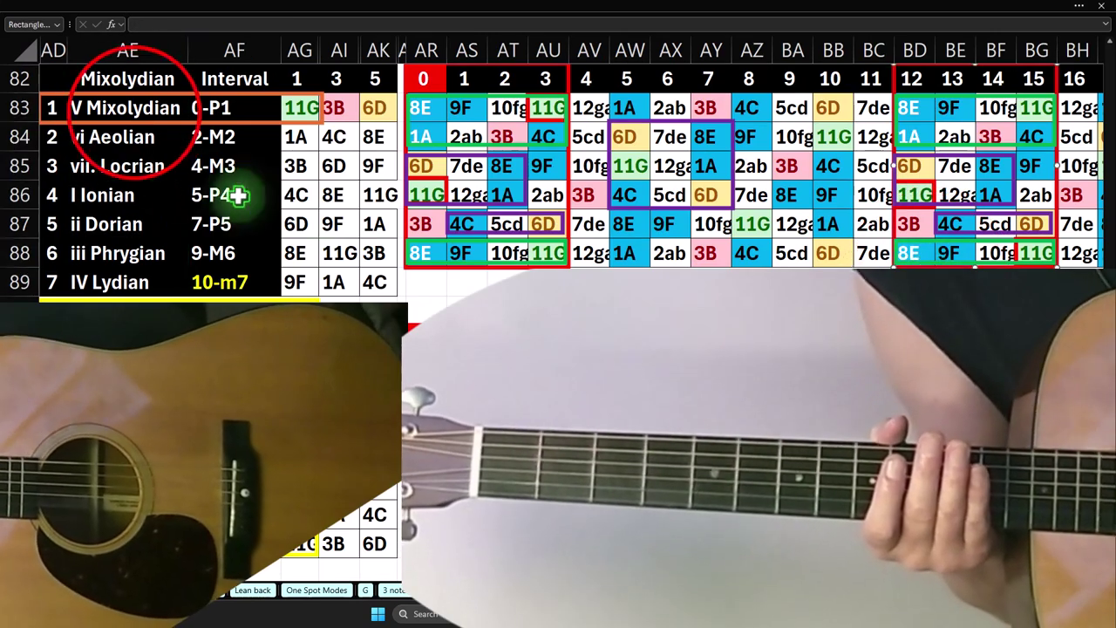
Review the Mixolydian table on sheet C, pointing out V Mixolydian, I Ionian, the Lydian row's interval and the table heading
left_click(133, 110)
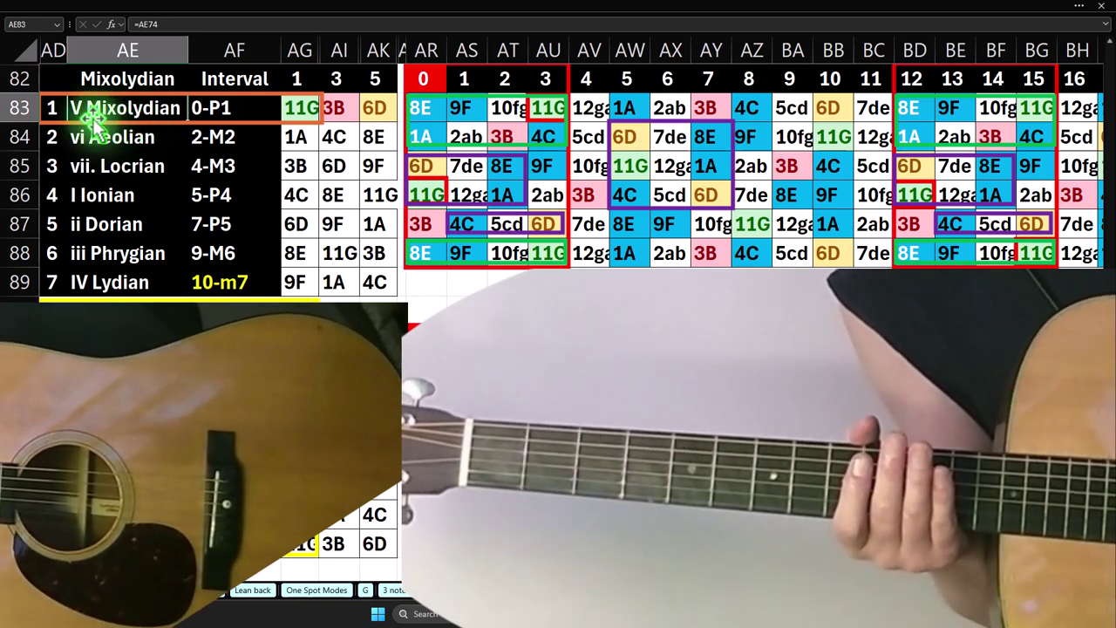
left_click(114, 195)
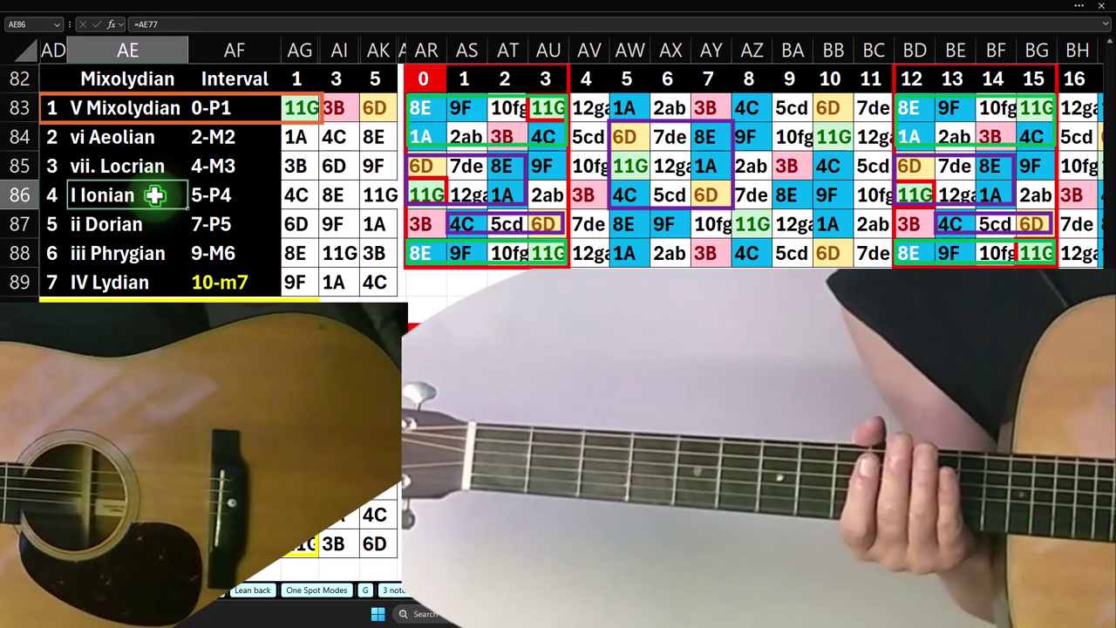
left_click(157, 108)
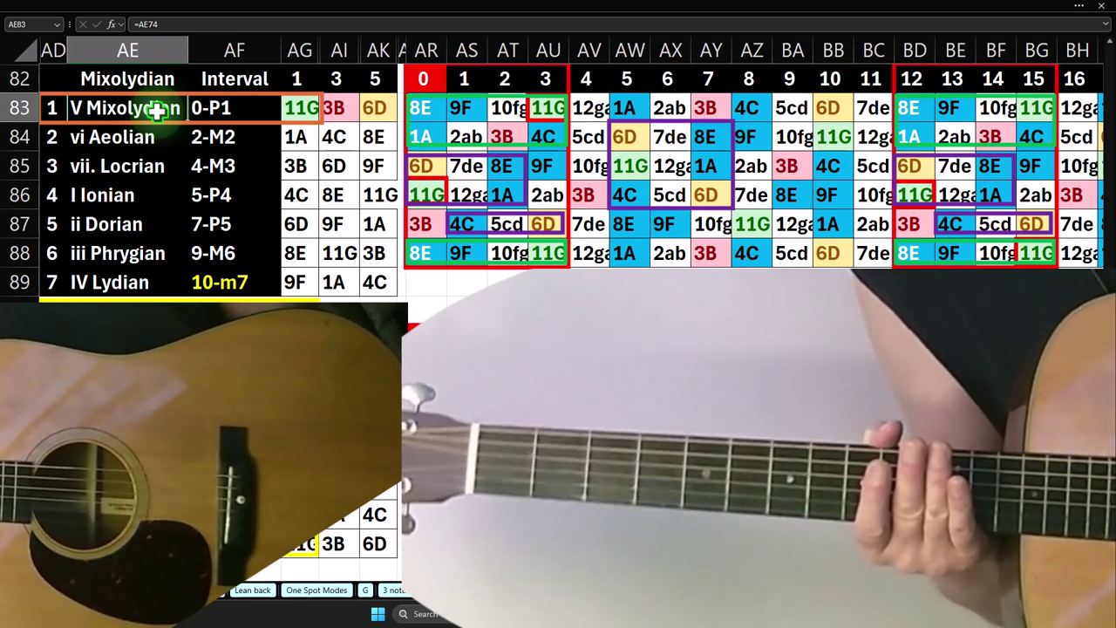
left_click(218, 280)
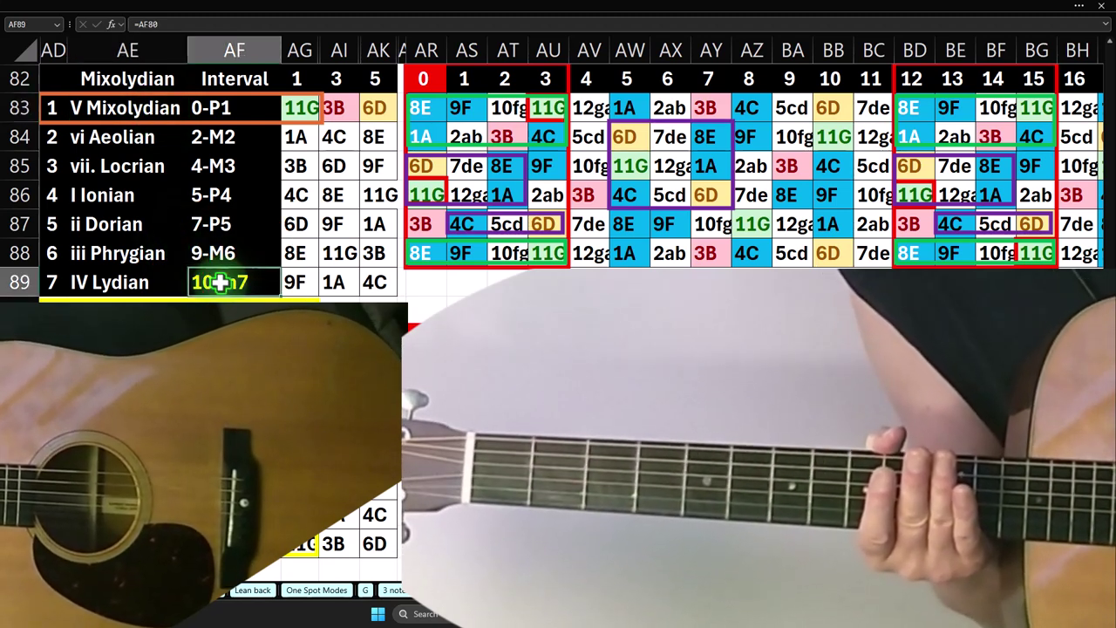
left_click(146, 78)
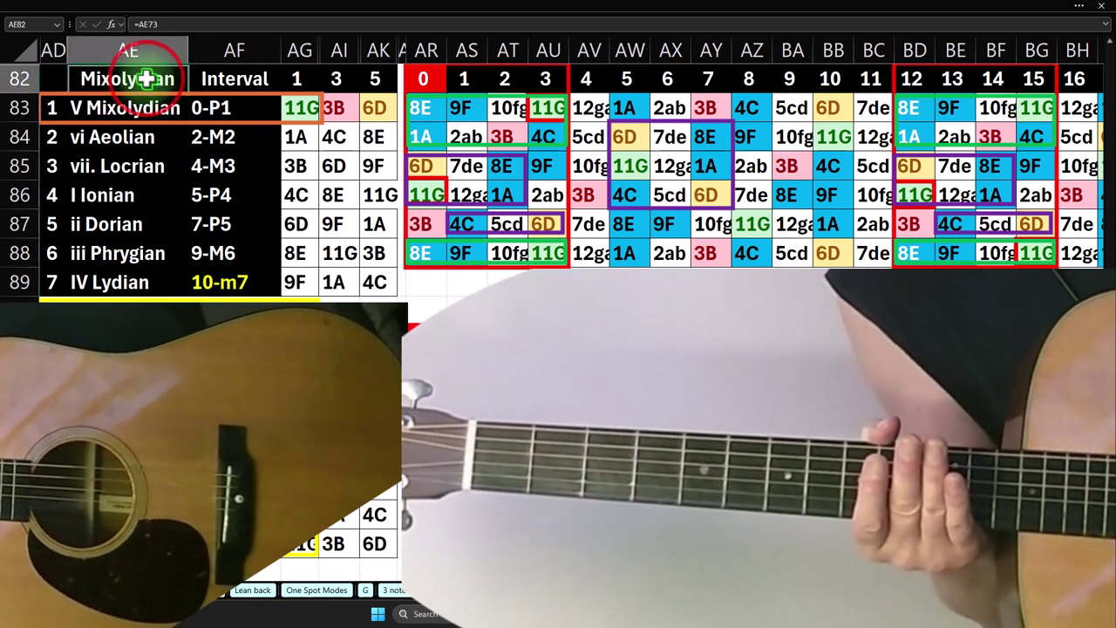
Highlight the Mixolydian table's columns one after another: degree numbers AD83:AD89, notes AG83:AG89, mode names AE83:AE89 and intervals AF83:AF89
left_click(54, 109)
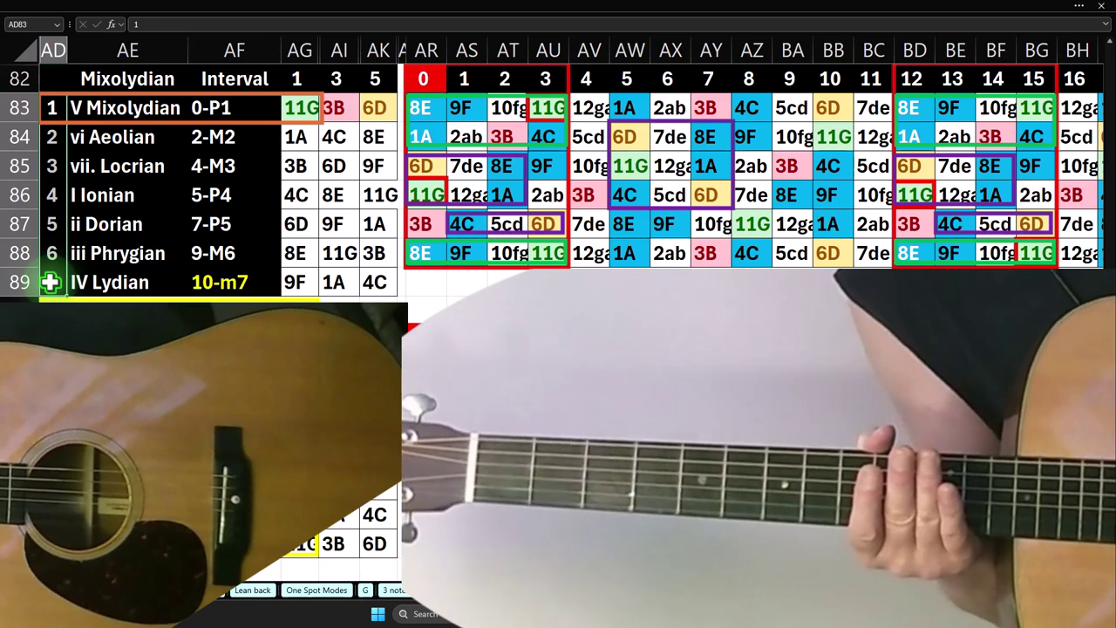
left_click(299, 109)
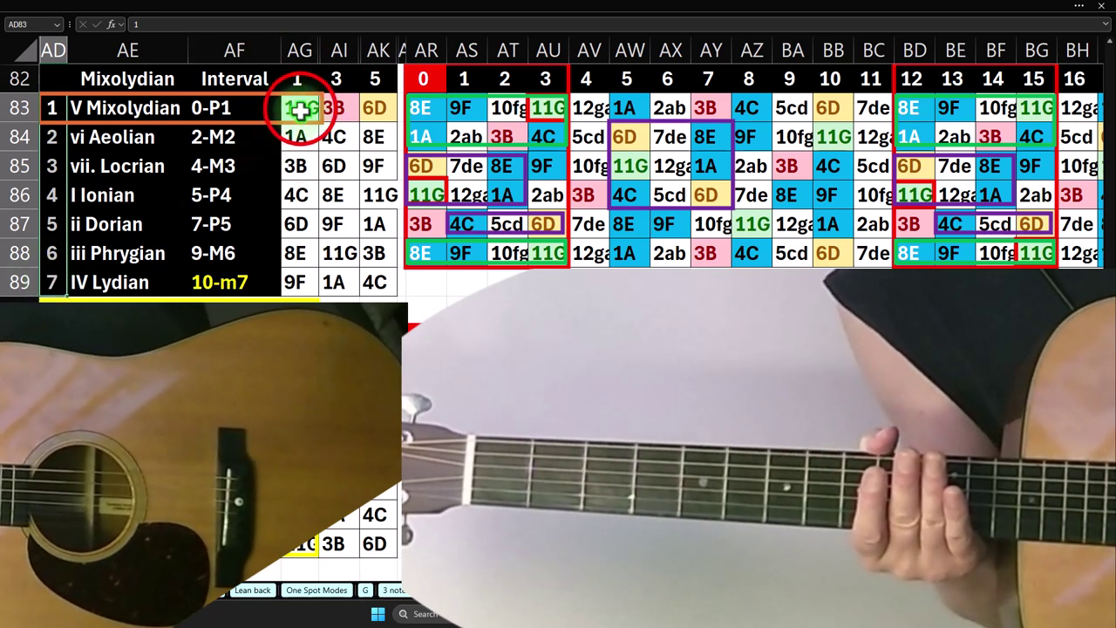
left_click_drag(299, 109, 291, 262)
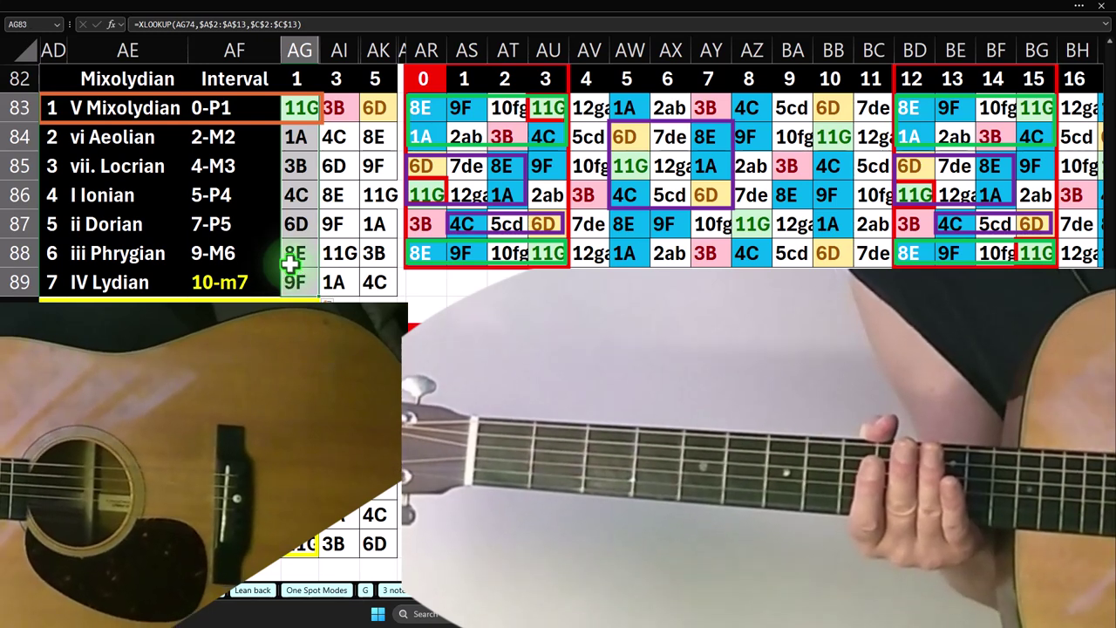
left_click_drag(150, 110, 137, 282)
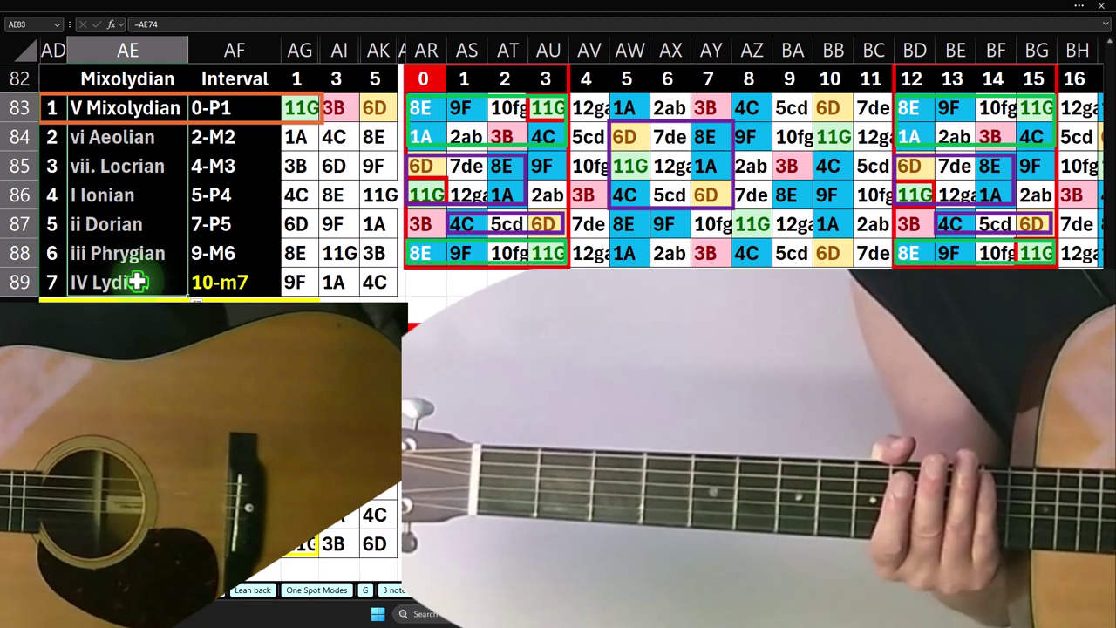
left_click_drag(241, 110, 246, 272)
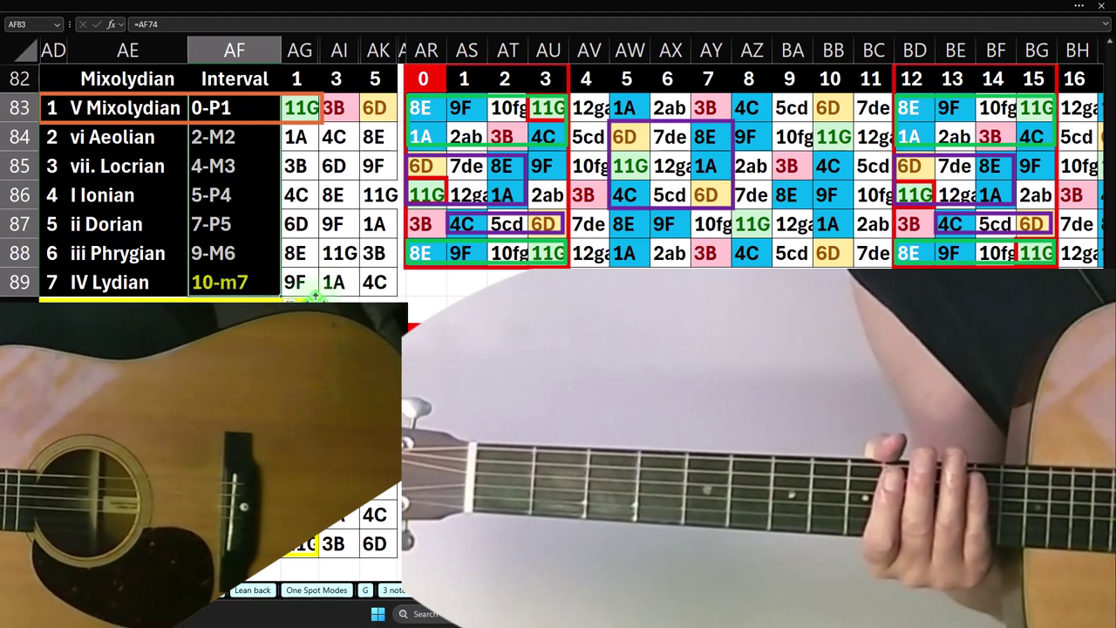
Go through the Mixolydian intervals one by one from AF83 to AF89 and select the red outline around frets 12 to 15
left_click(261, 108)
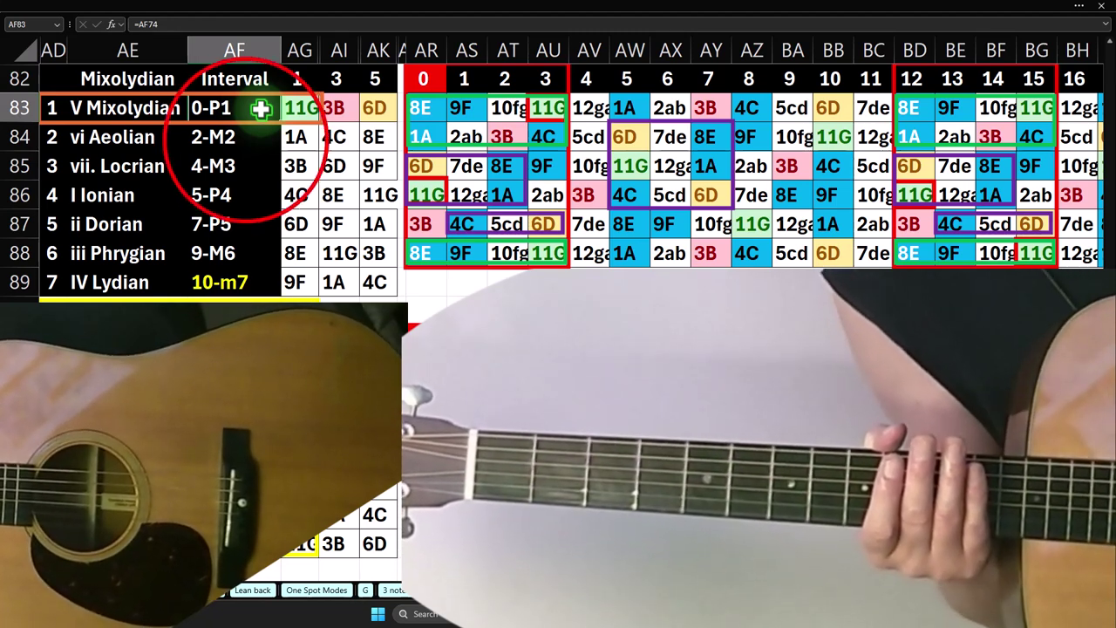
left_click(245, 140)
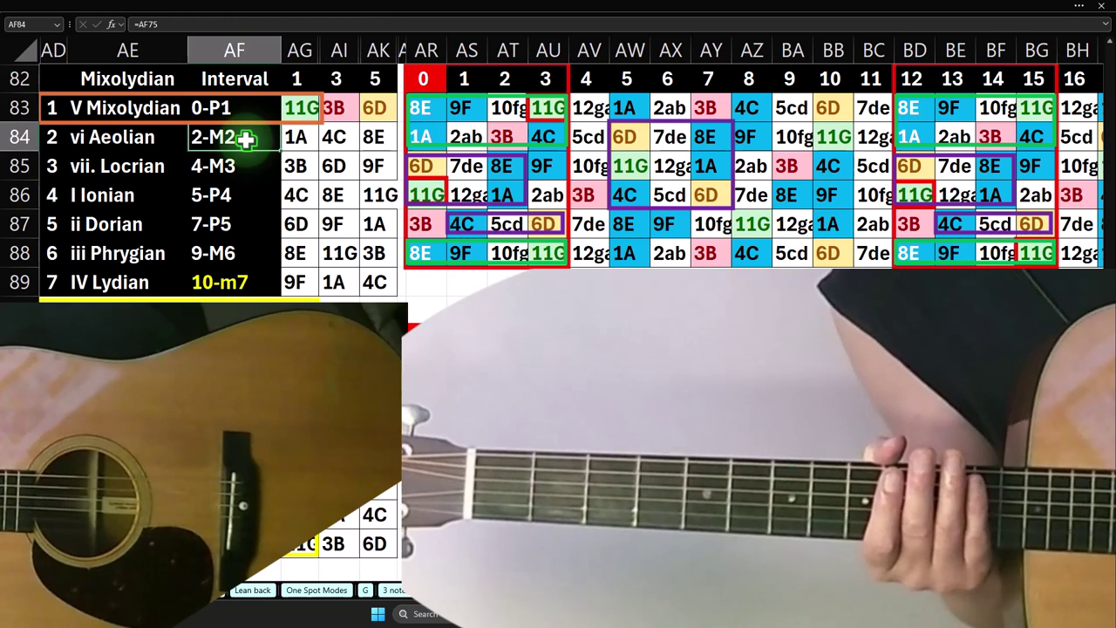
left_click(241, 164)
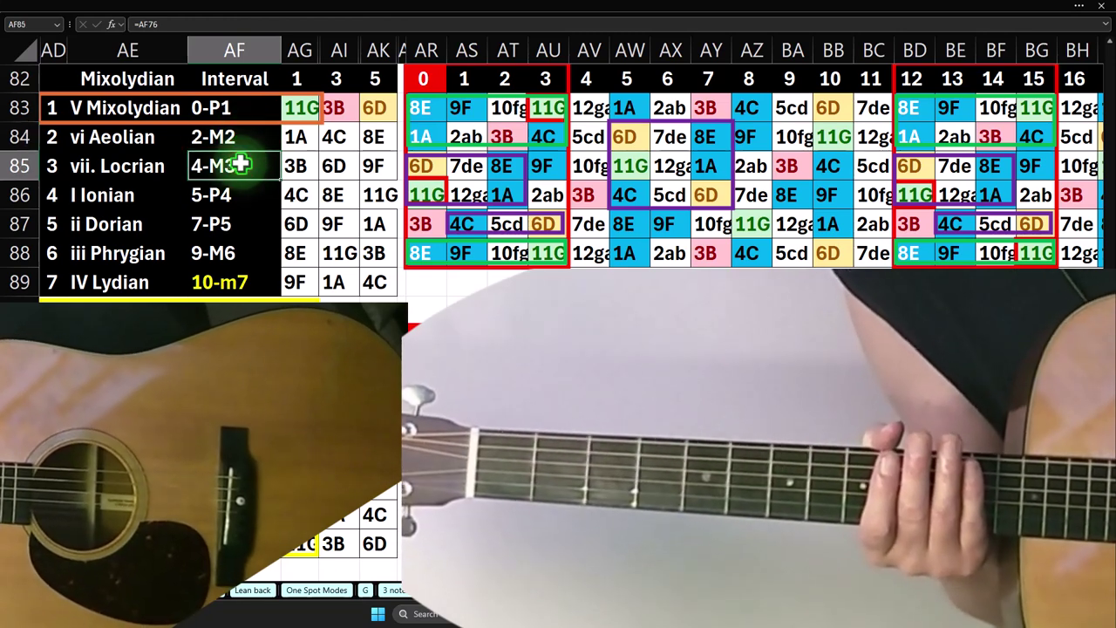
left_click(242, 191)
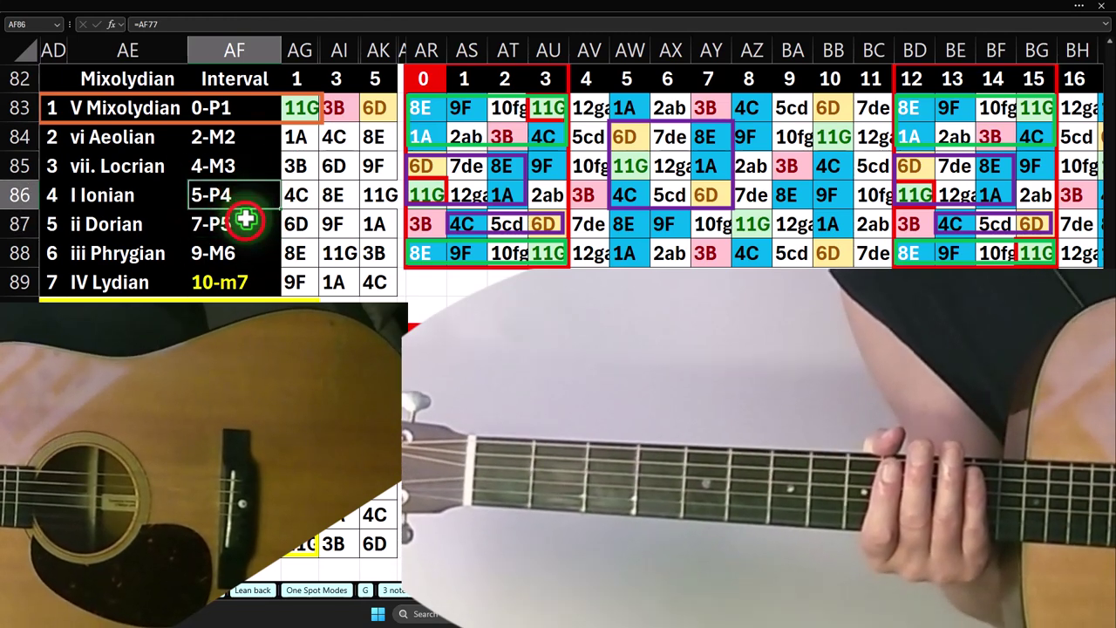
left_click(245, 224)
left_click(240, 252)
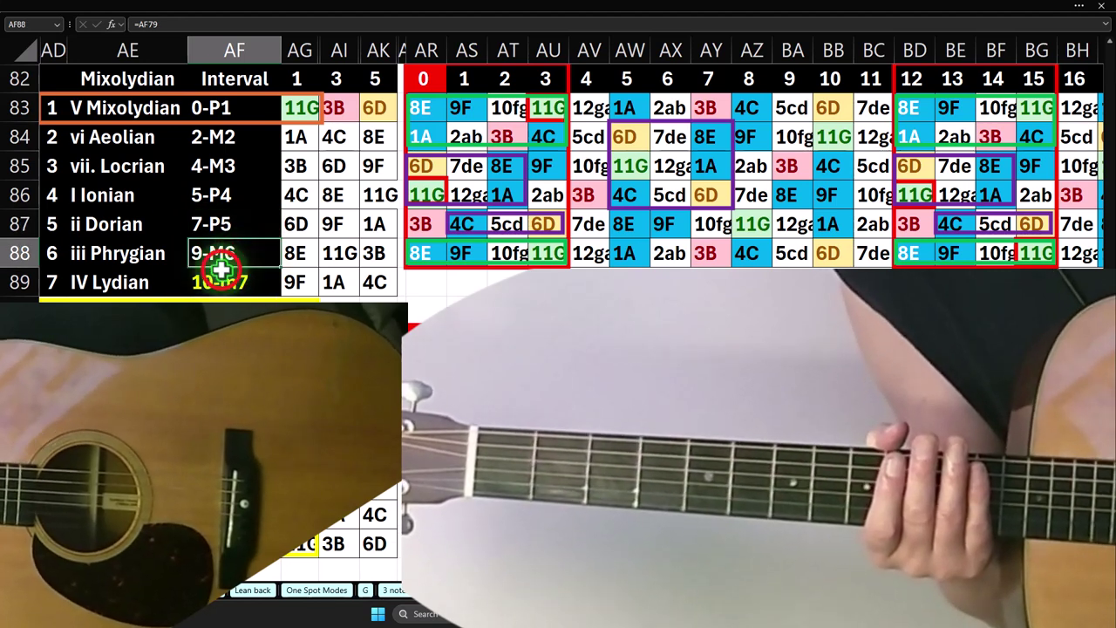
left_click(234, 281)
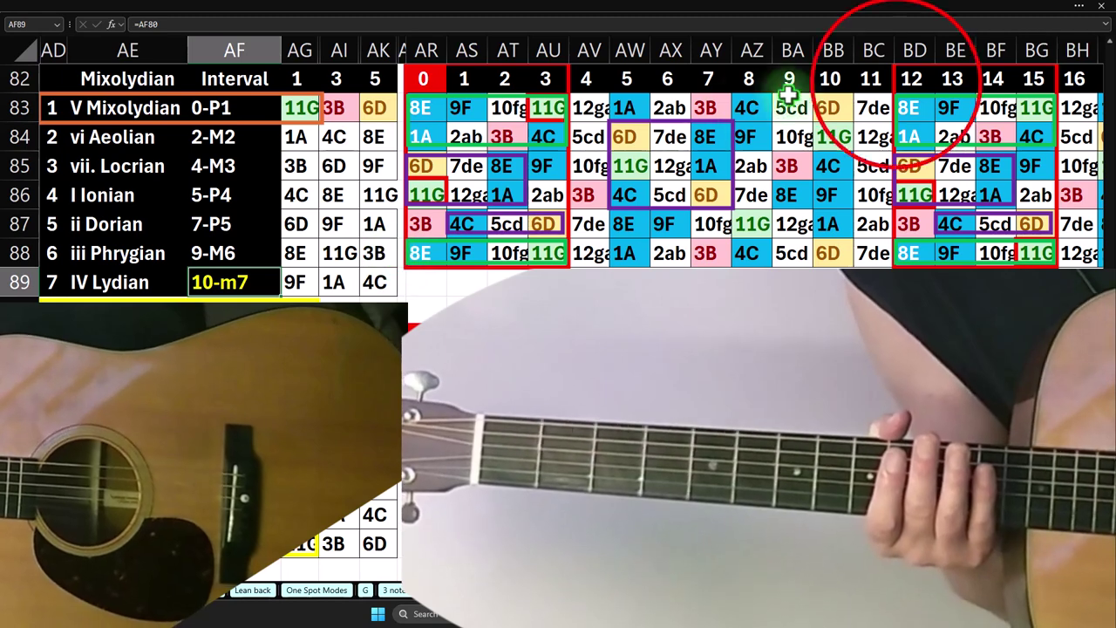
left_click(893, 82)
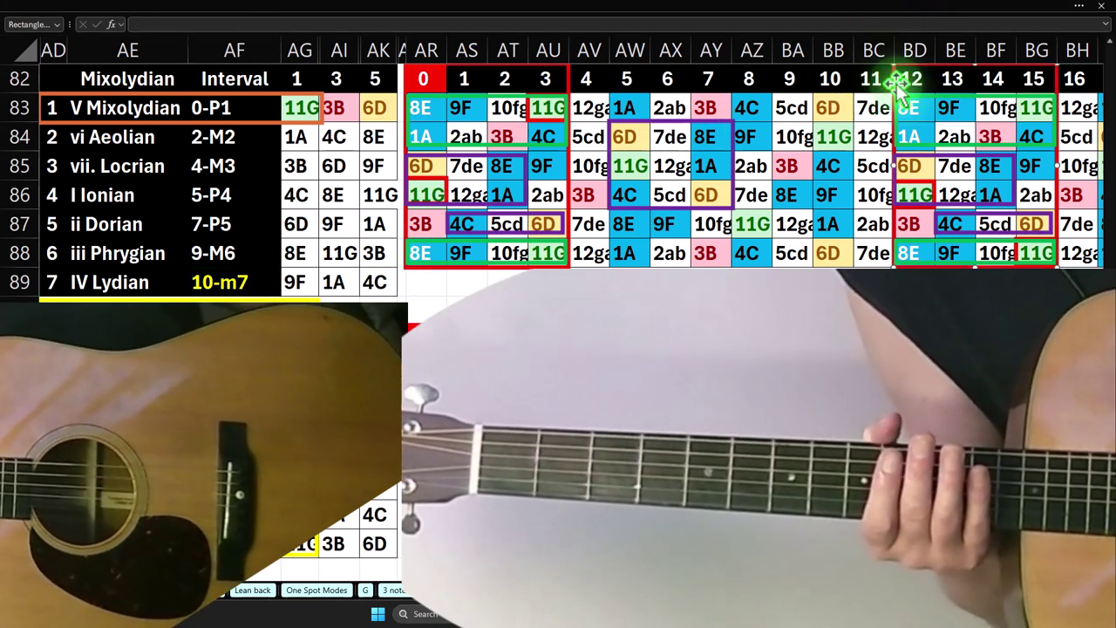